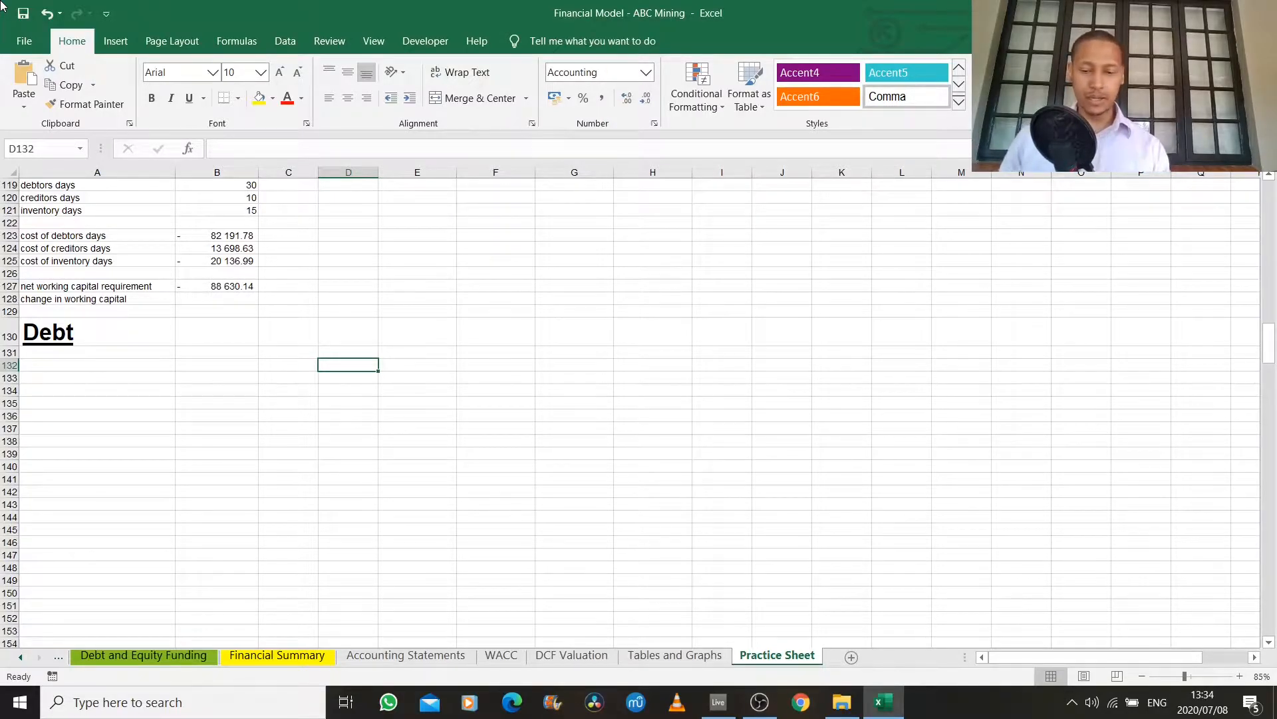
Label cells A132 to A134 under the Debt heading as opening balance, drawdown and interest cost.
{"action": "key", "text": "Home"}
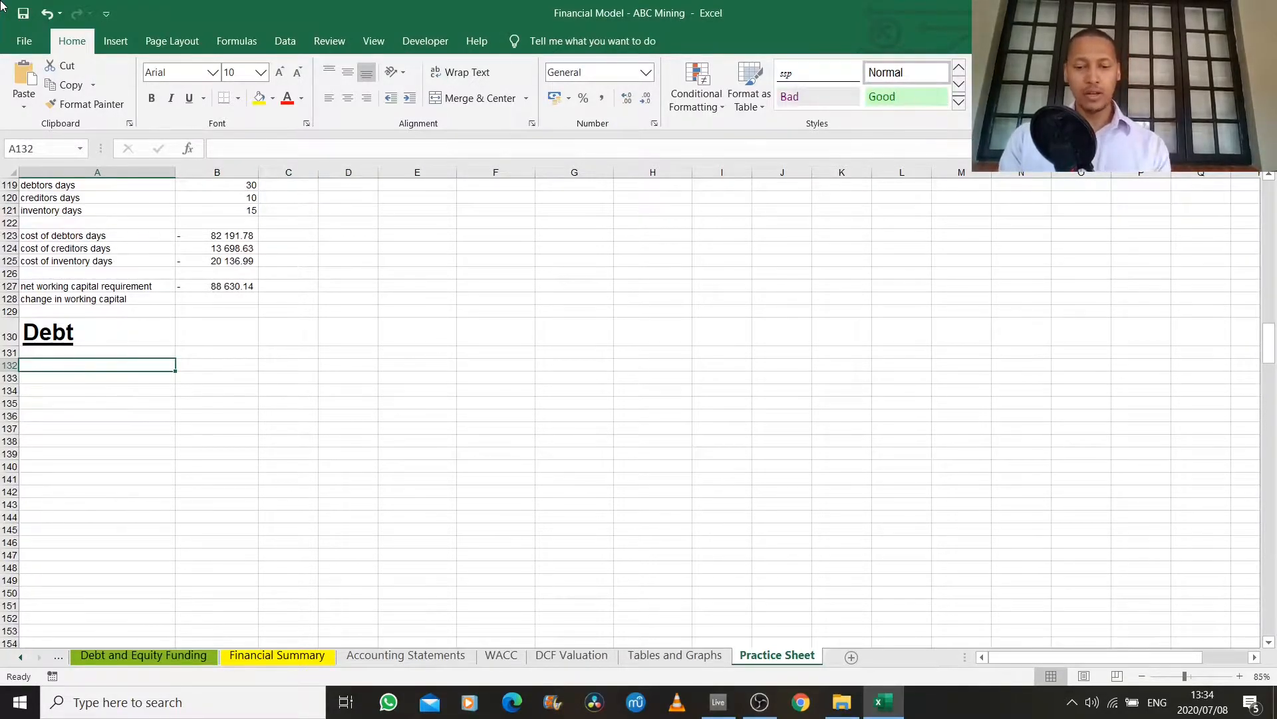
{"action": "type", "text": "openin"}
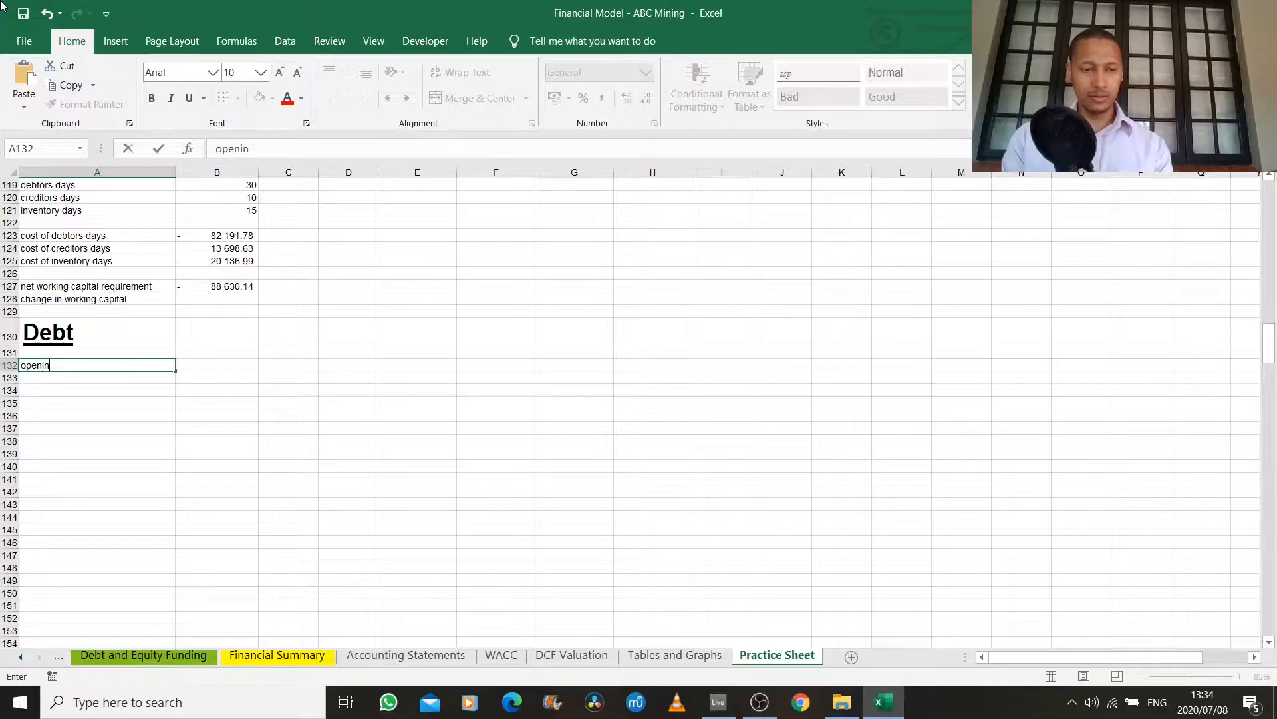
{"action": "type", "text": "g balance"}
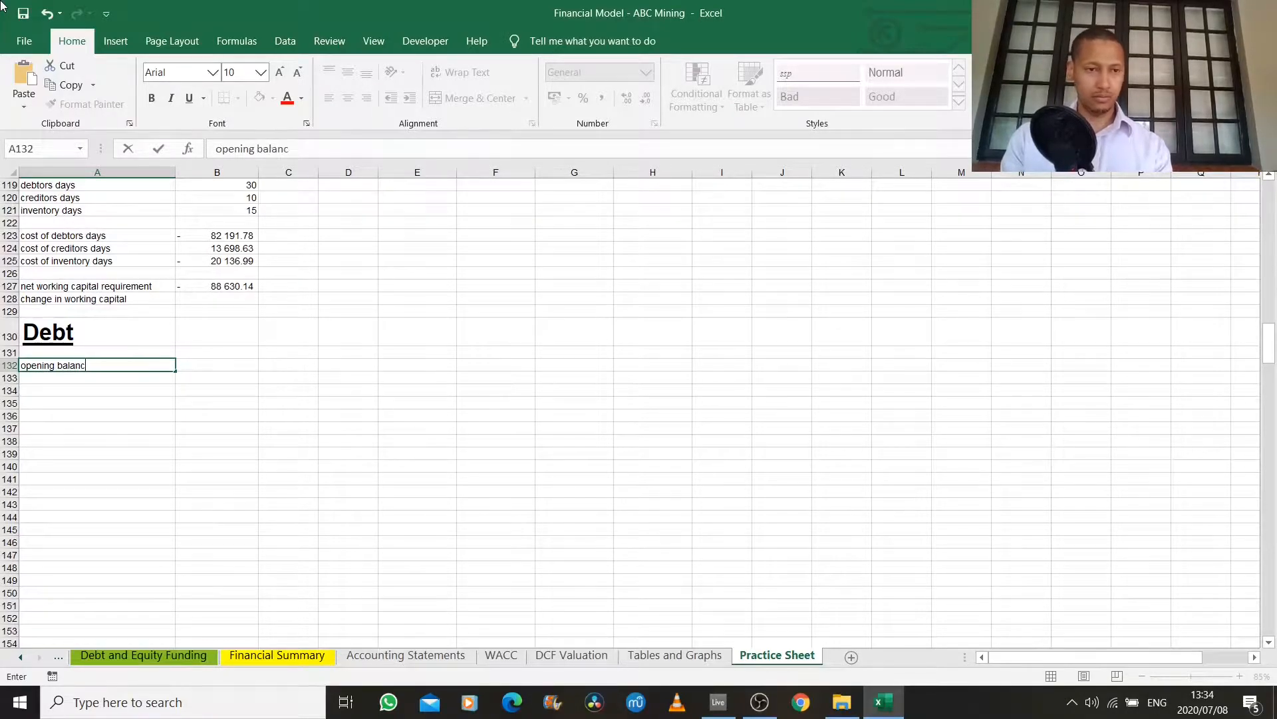
{"action": "key", "text": "Return"}
{"action": "type", "text": "draw"}
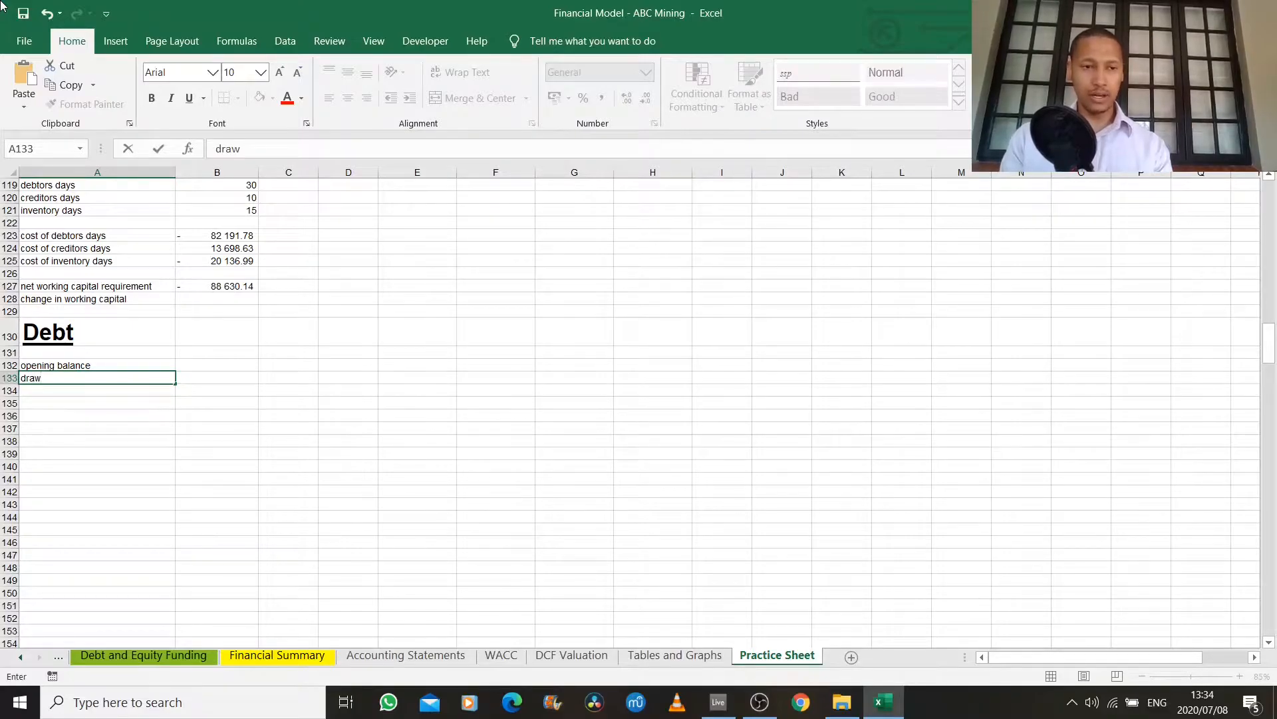
{"action": "type", "text": "down"}
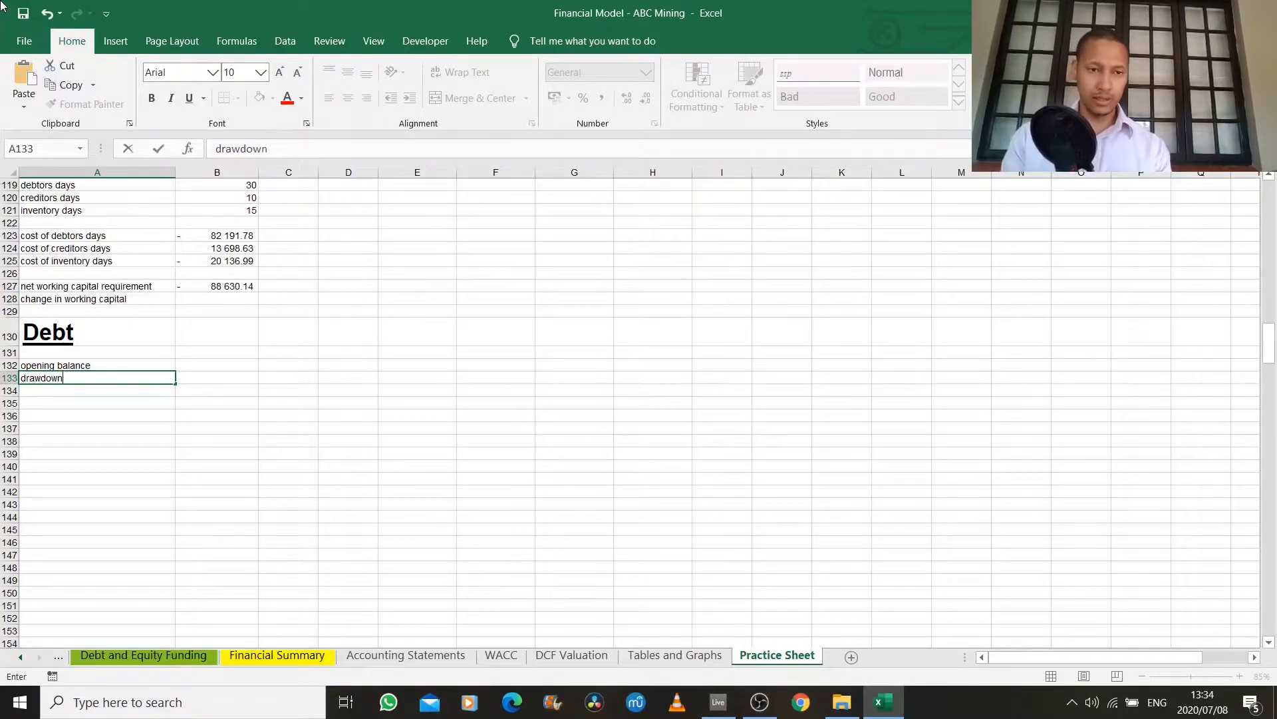
{"action": "key", "text": "Return"}
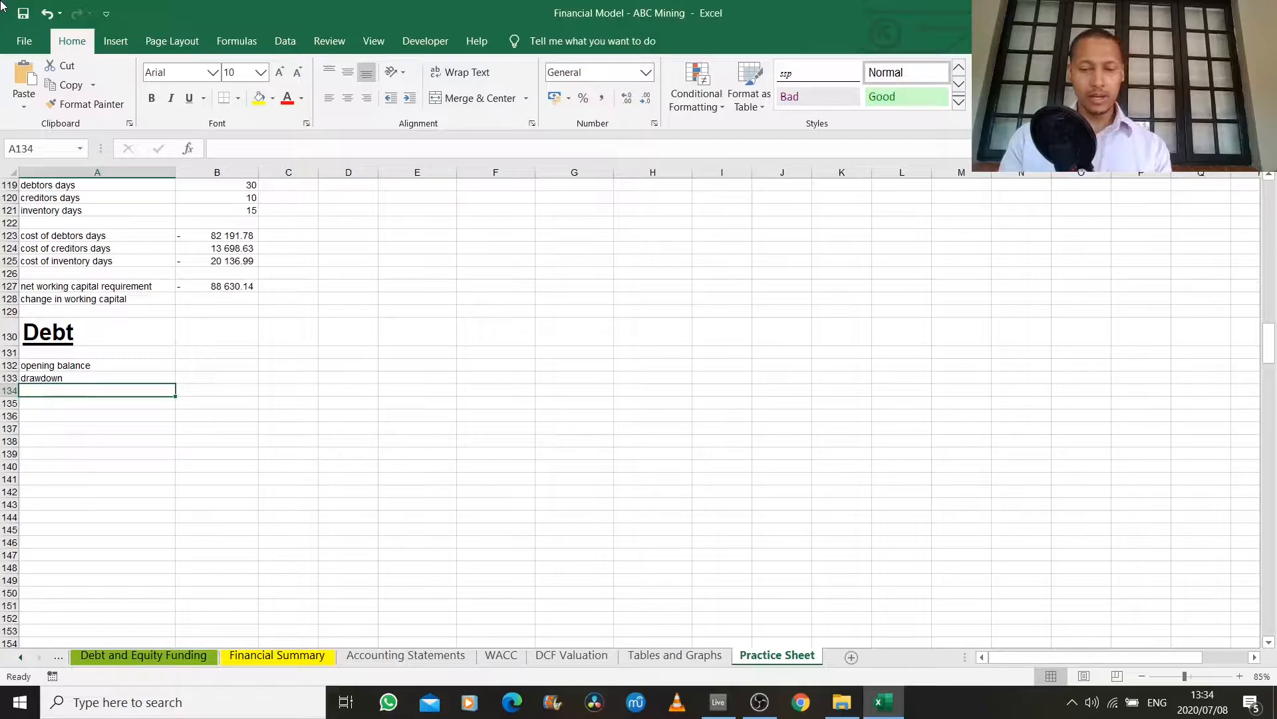
{"action": "type", "text": "int"}
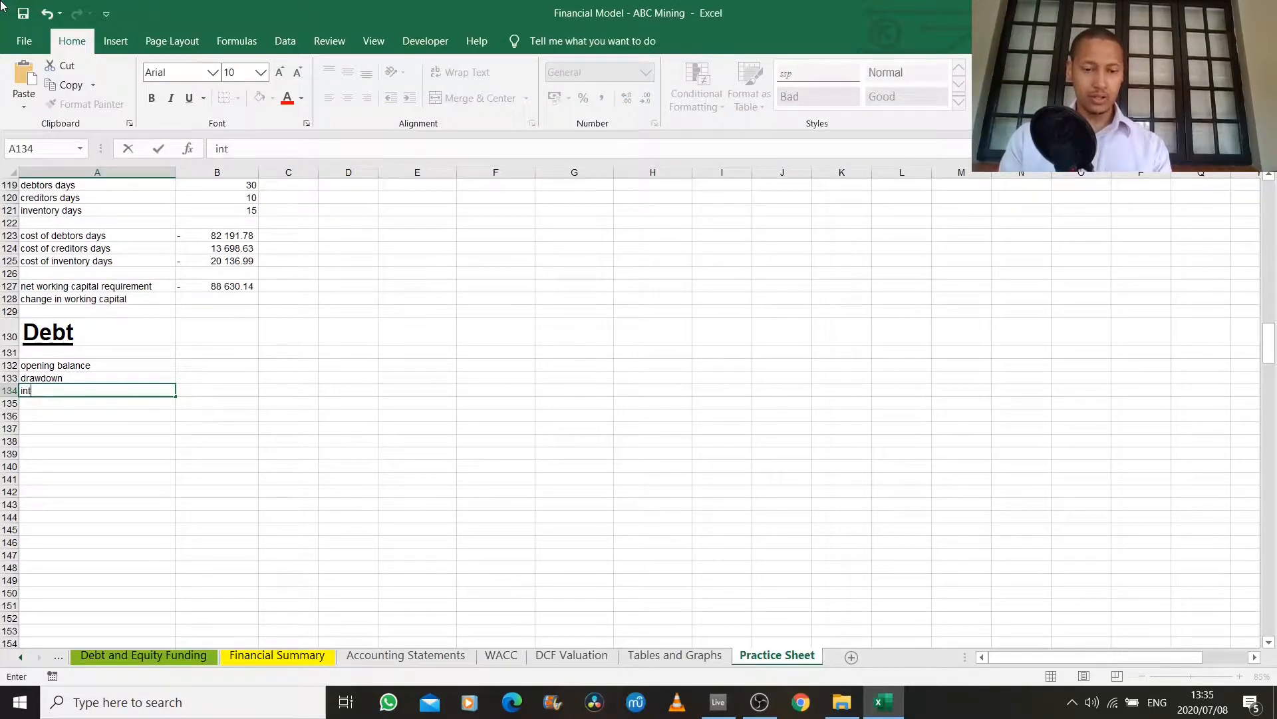
{"action": "type", "text": "erest cost"}
{"action": "key", "text": "Return"}
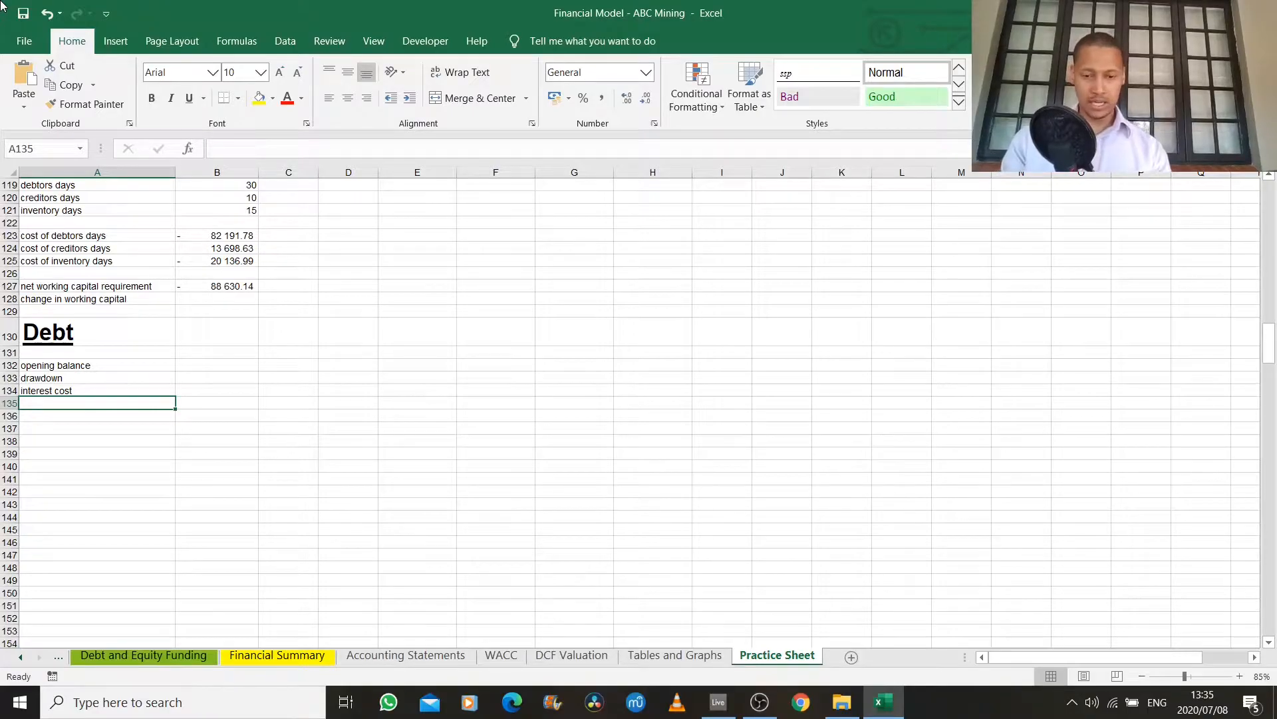
Label cells A135 to A137 as interest paid, capital paid and closing balance.
{"action": "type", "text": "interest cost"}
{"action": "key", "text": "BackSpace"}
{"action": "key", "text": "BackSpace"}
{"action": "key", "text": "BackSpace"}
{"action": "key", "text": "BackSpace"}
{"action": "type", "text": "paid"}
{"action": "key", "text": "Return"}
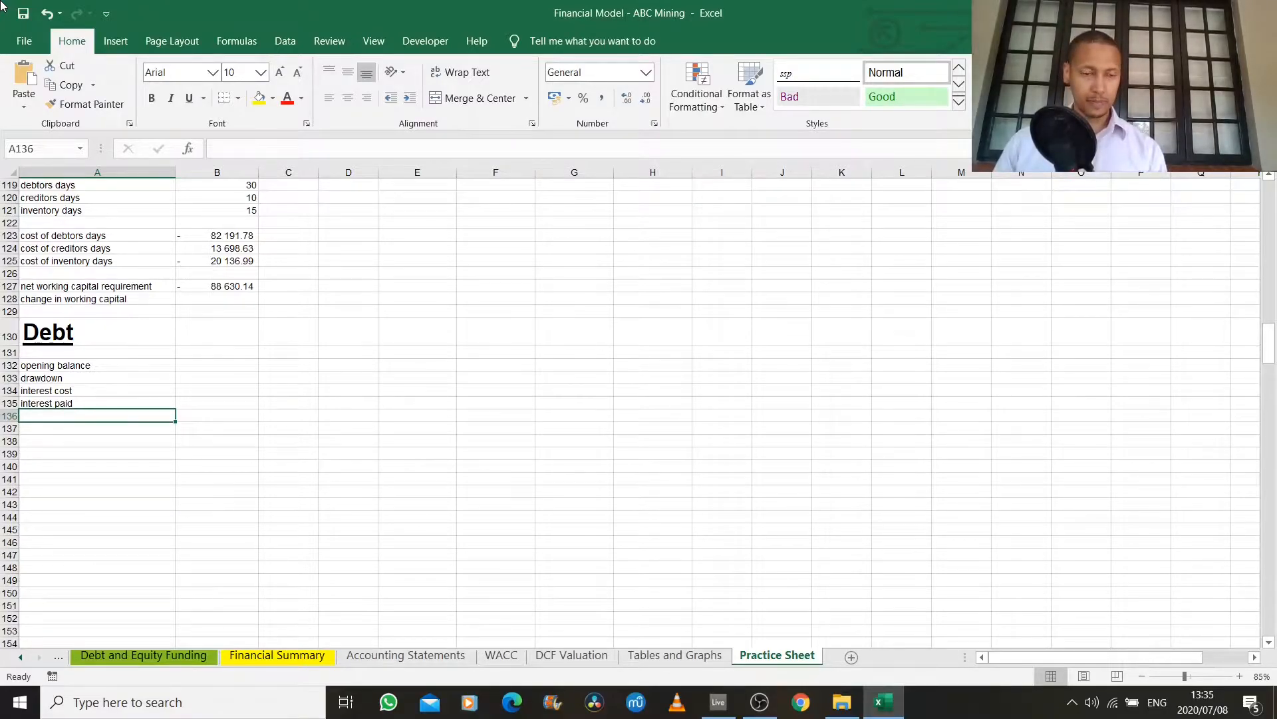
{"action": "type", "text": "capital paid"}
{"action": "key", "text": "Return"}
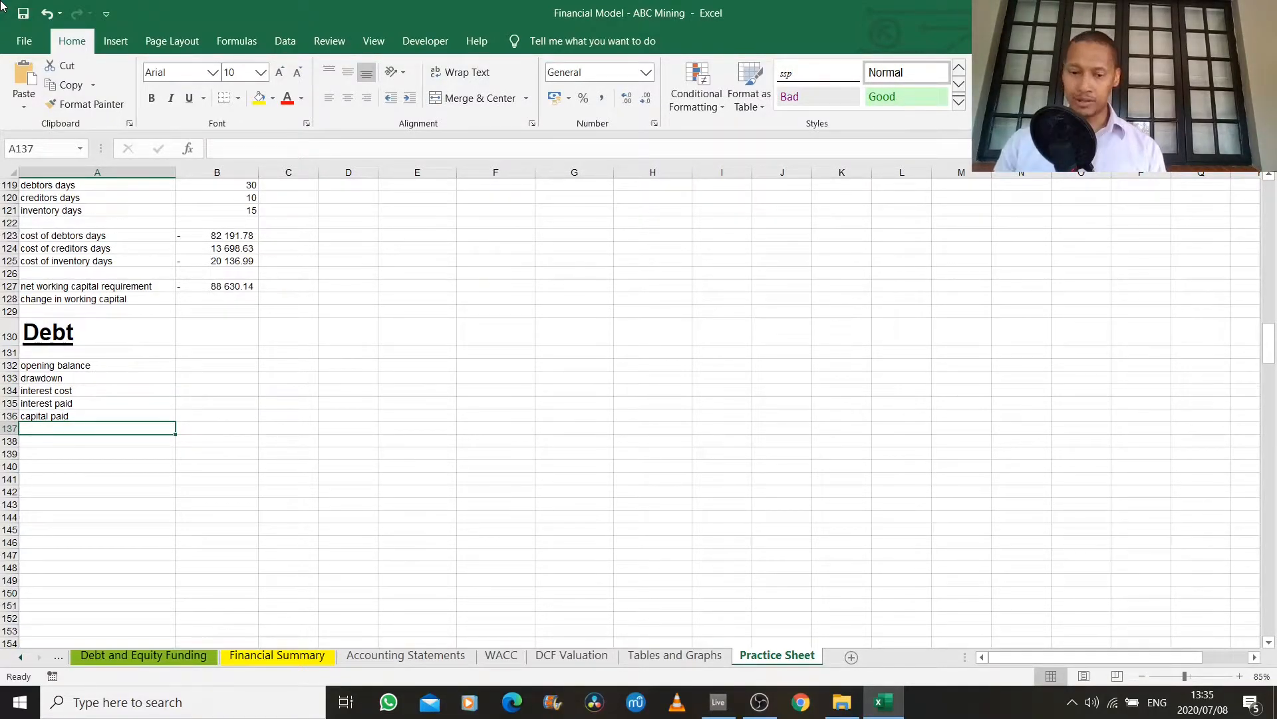
{"action": "type", "text": "clos"}
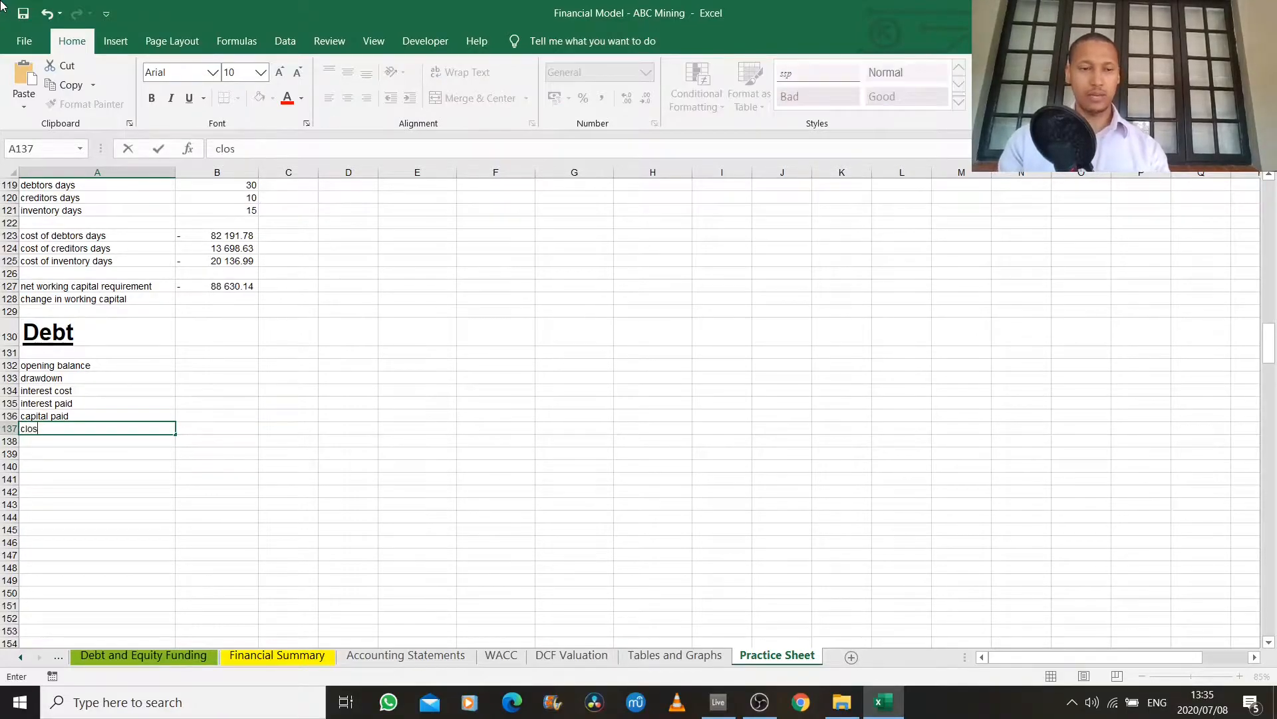
{"action": "type", "text": "ing balance"}
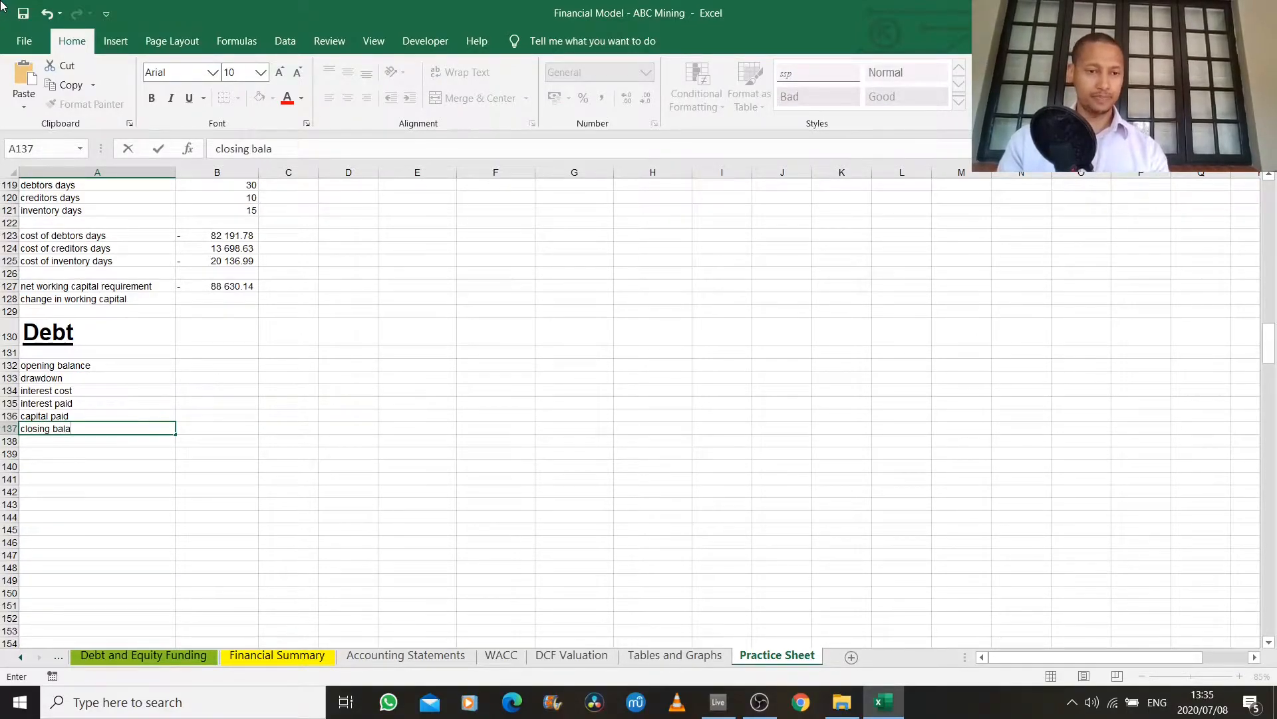
{"action": "key", "text": "Return"}
Add year headers above the debt rows, entering 2020 in B131 and 2021 in C131, and extend the series to 2024 in F131.
{"action": "key", "text": "Up"}
{"action": "key", "text": "Right"}
{"action": "key", "text": "Up"}
{"action": "key", "text": "Up"}
{"action": "key", "text": "Up"}
{"action": "key", "text": "Up"}
{"action": "key", "text": "Up"}
{"action": "key", "text": "Up"}
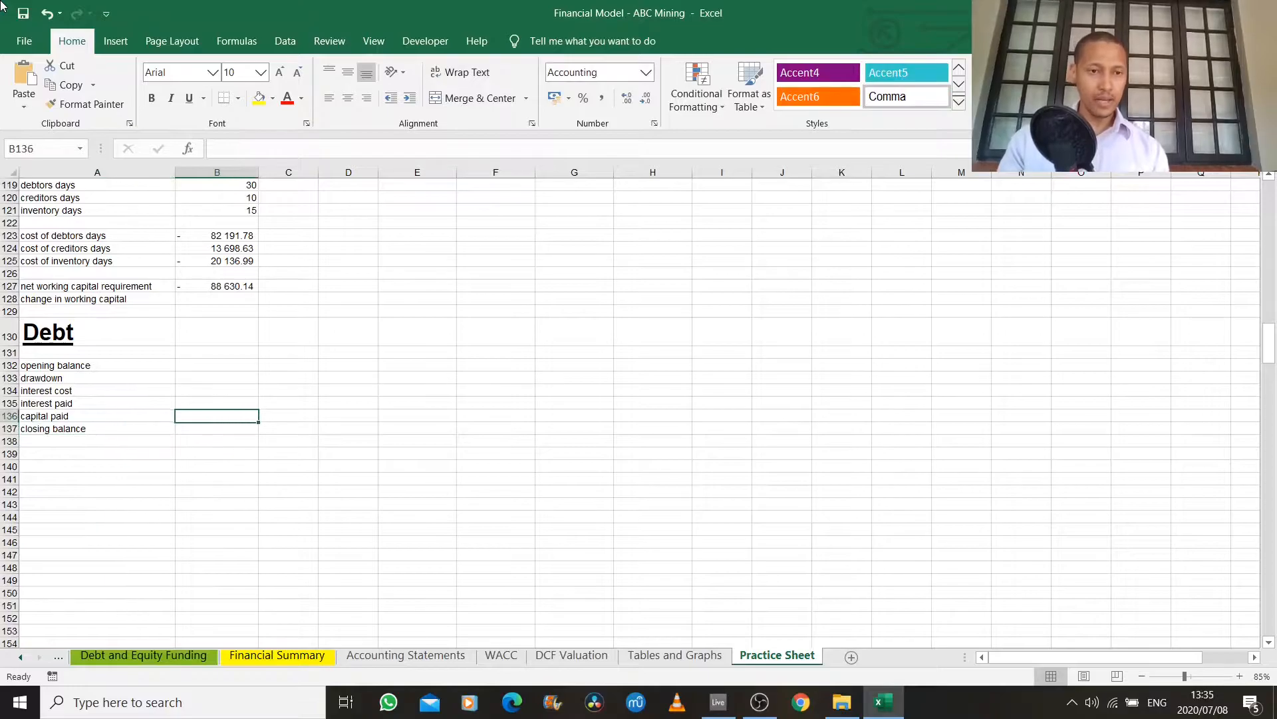
{"action": "type", "text": "2020"}
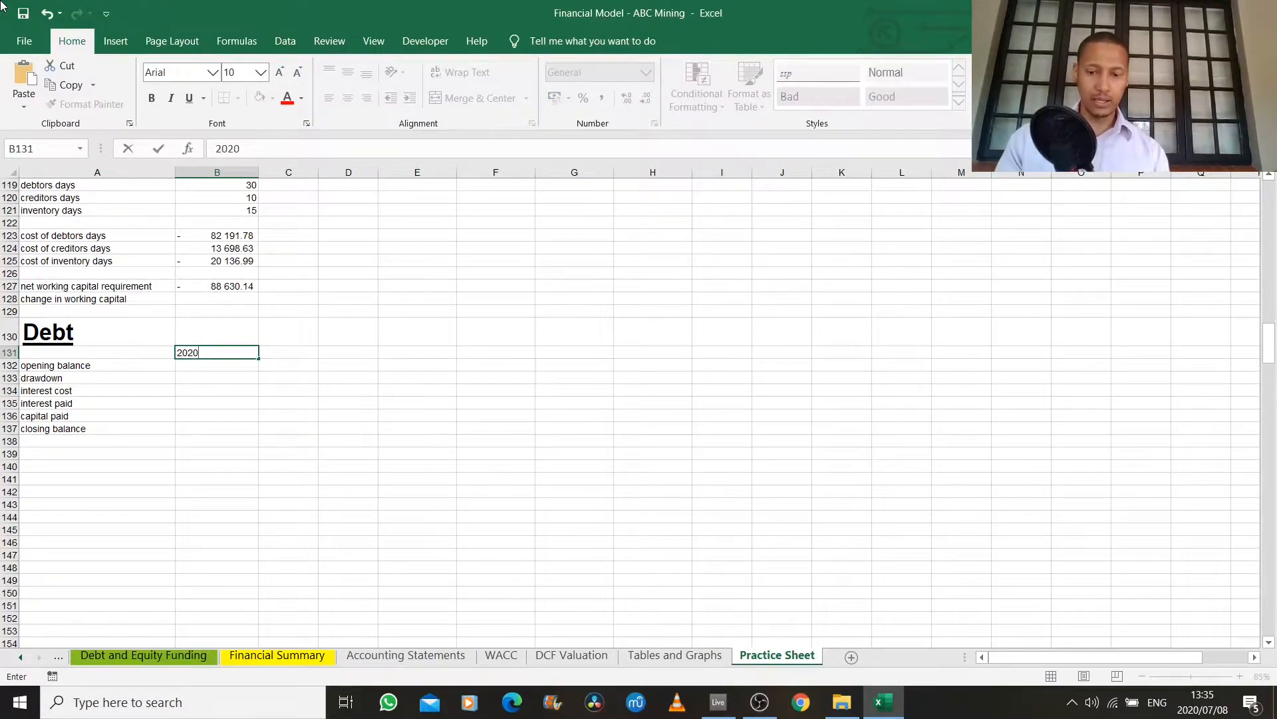
{"action": "key", "text": "Tab"}
{"action": "type", "text": "20"}
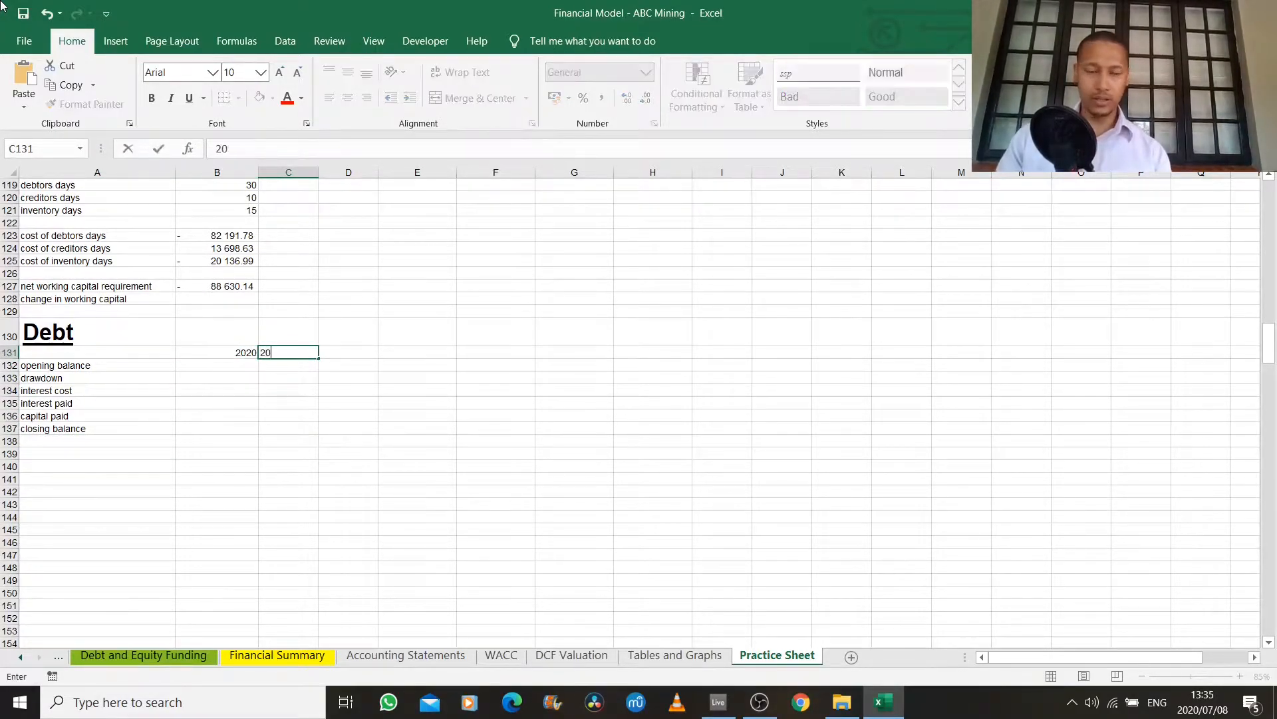
{"action": "type", "text": "21"}
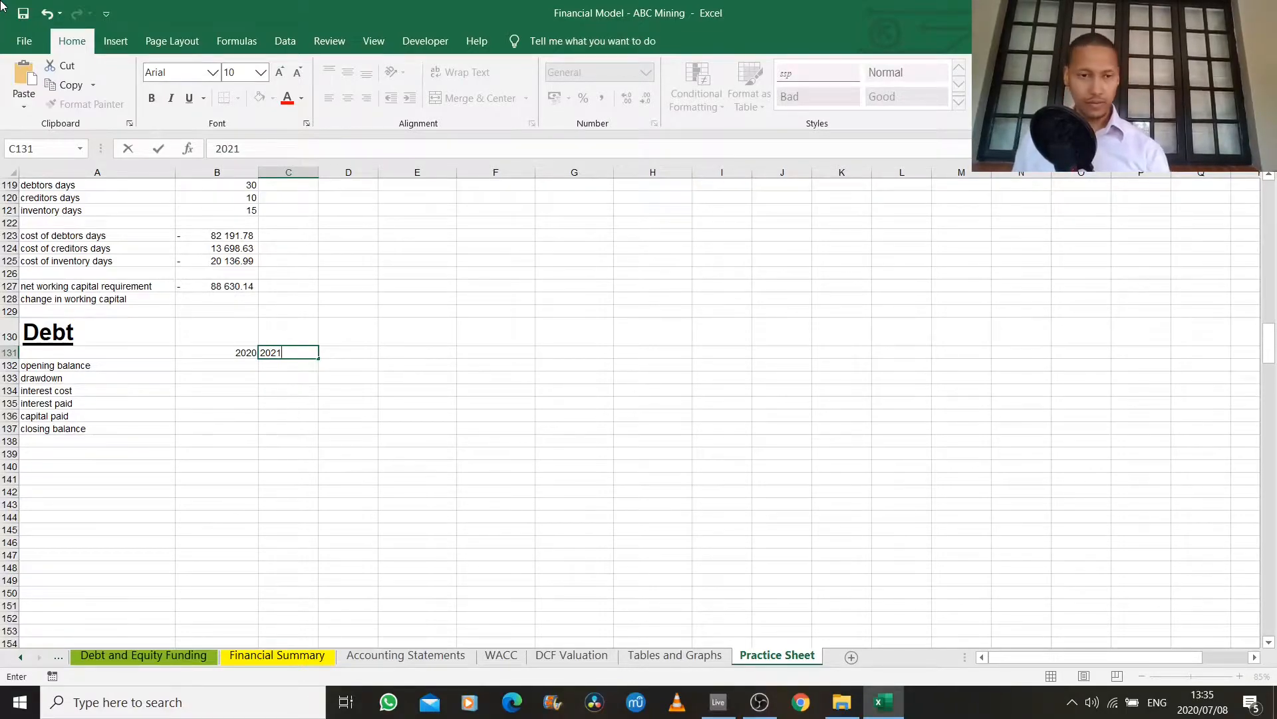
{"action": "left_click", "coordinate": [234, 352]}
{"action": "left_click_drag", "start_coordinate": [234, 352], "coordinate": [534, 377]}
Enter an opening balance of 0 in B132 and a drawdown of 100 000 in B133 for 2020.
{"action": "left_click", "coordinate": [198, 366]}
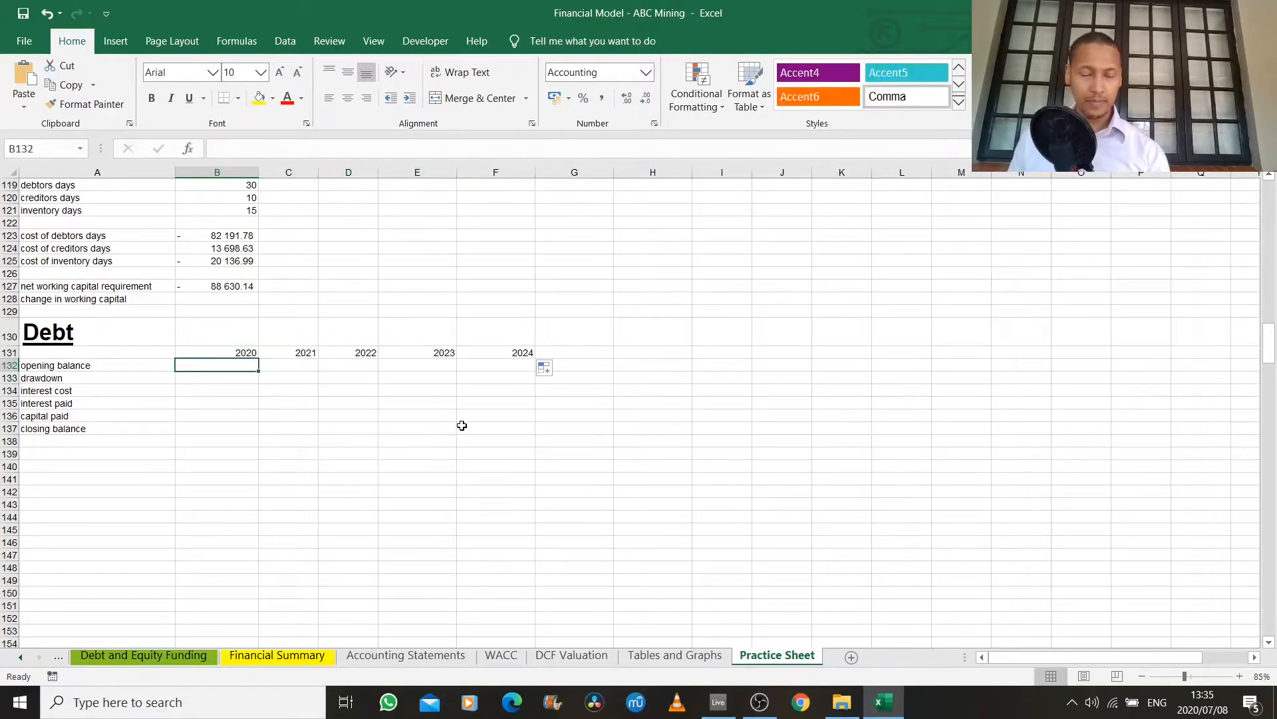
{"action": "type", "text": "0"}
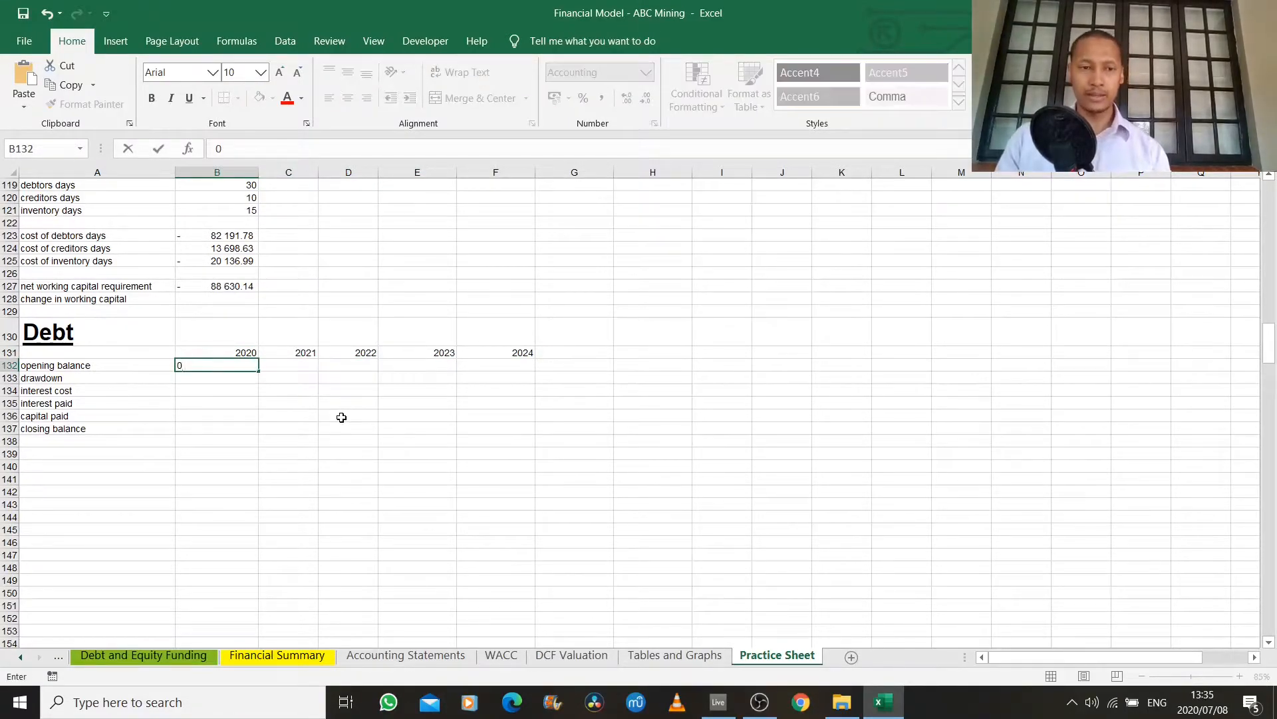
{"action": "key", "text": "Return"}
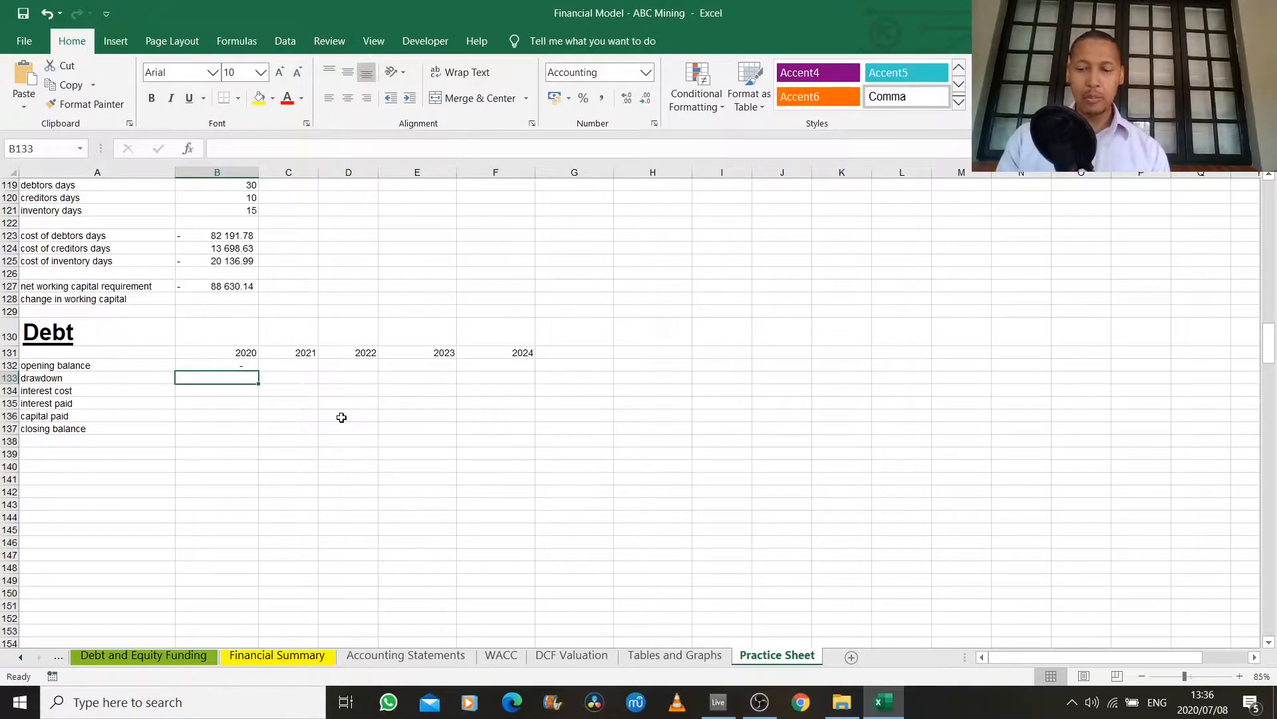
{"action": "type", "text": "100 "}
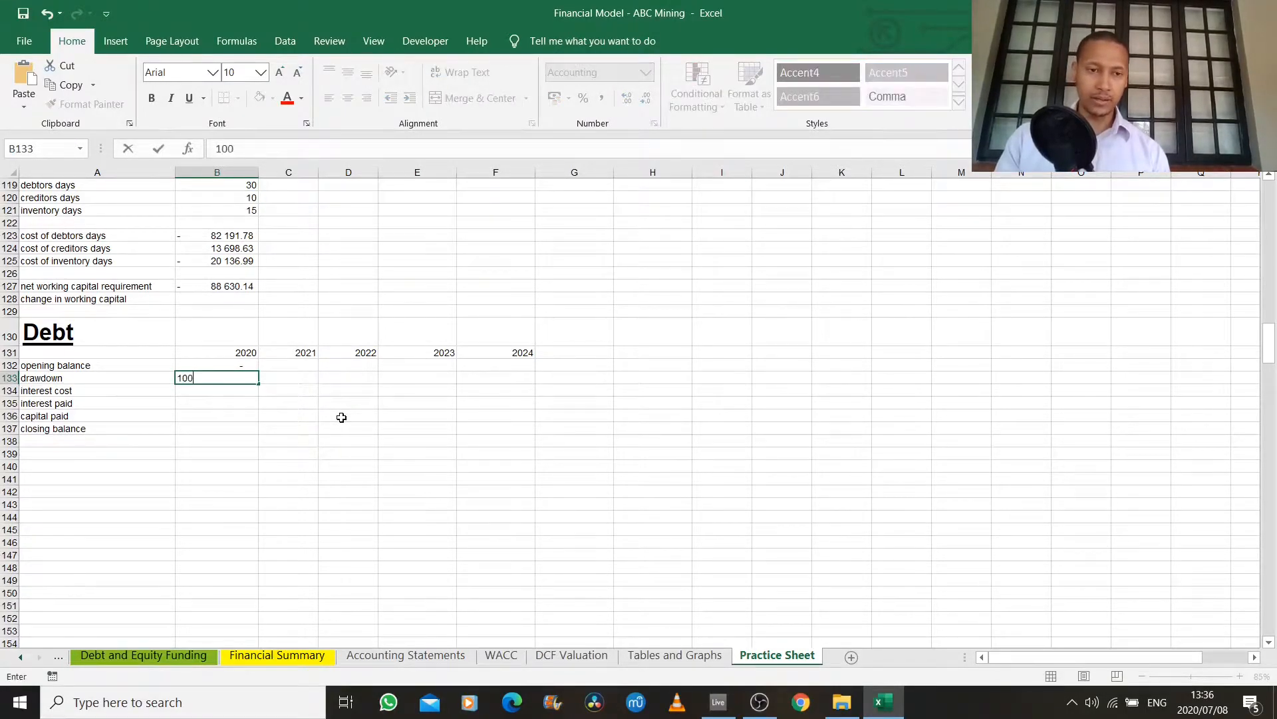
{"action": "type", "text": "000"}
{"action": "key", "text": "Return"}
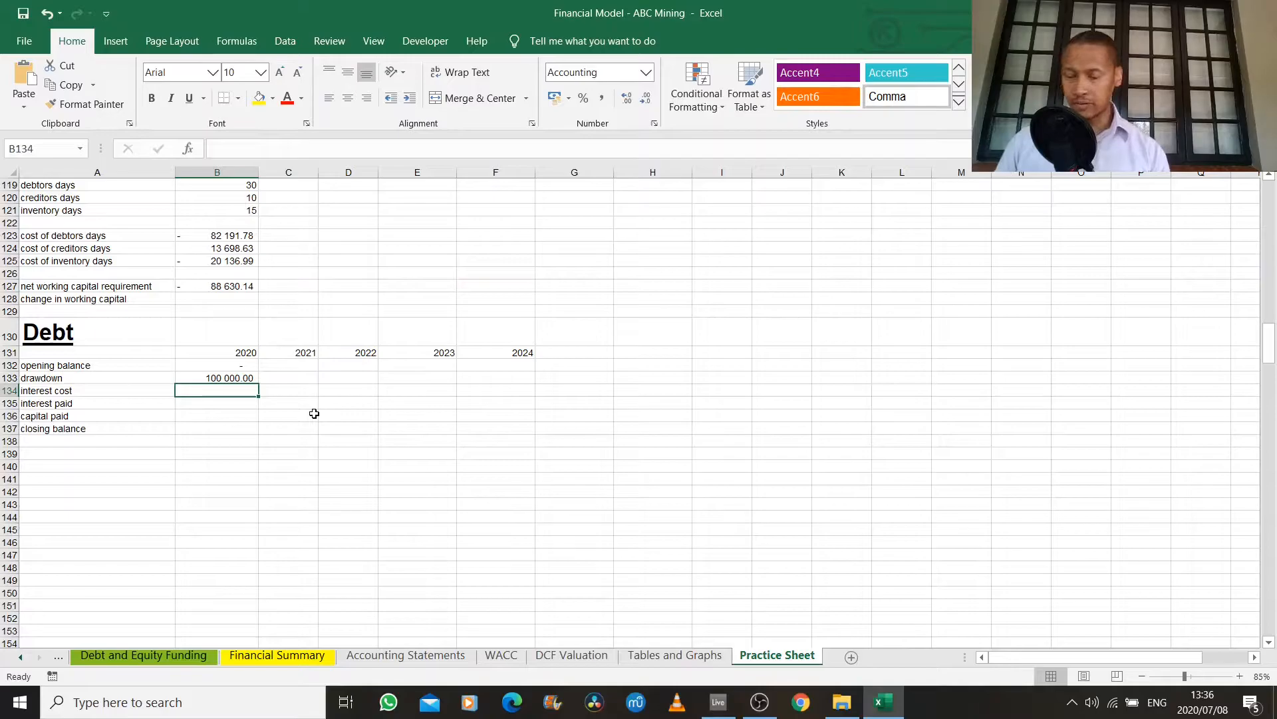
Calculate the 2020 interest cost in B134 as 5% of the drawdown, using =B133*.05.
{"action": "type", "text": "="}
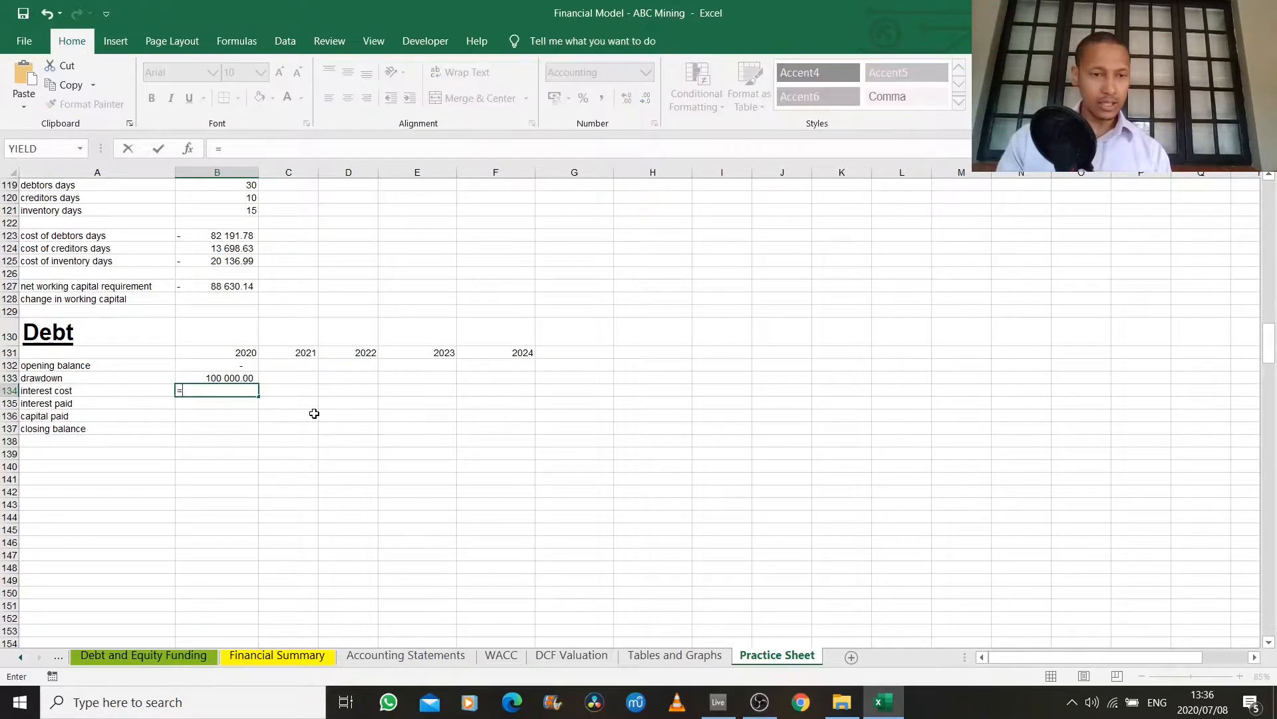
{"action": "key", "text": "Up"}
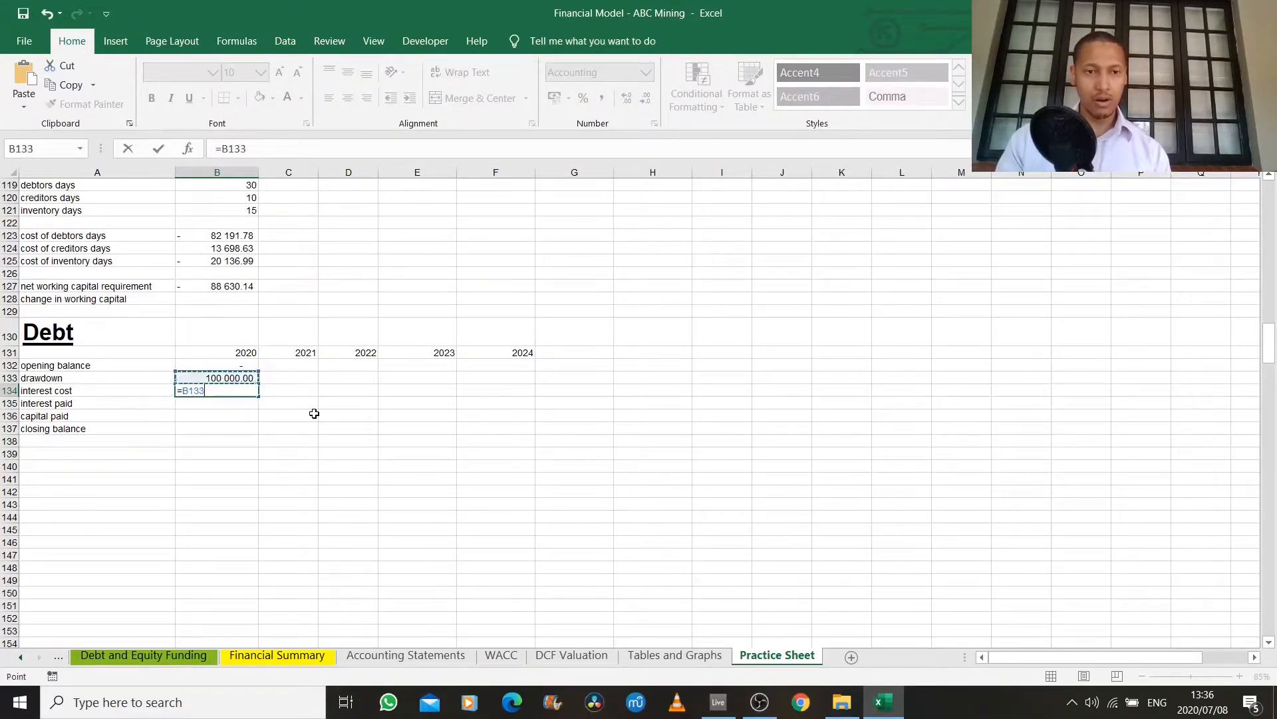
{"action": "type", "text": "*"}
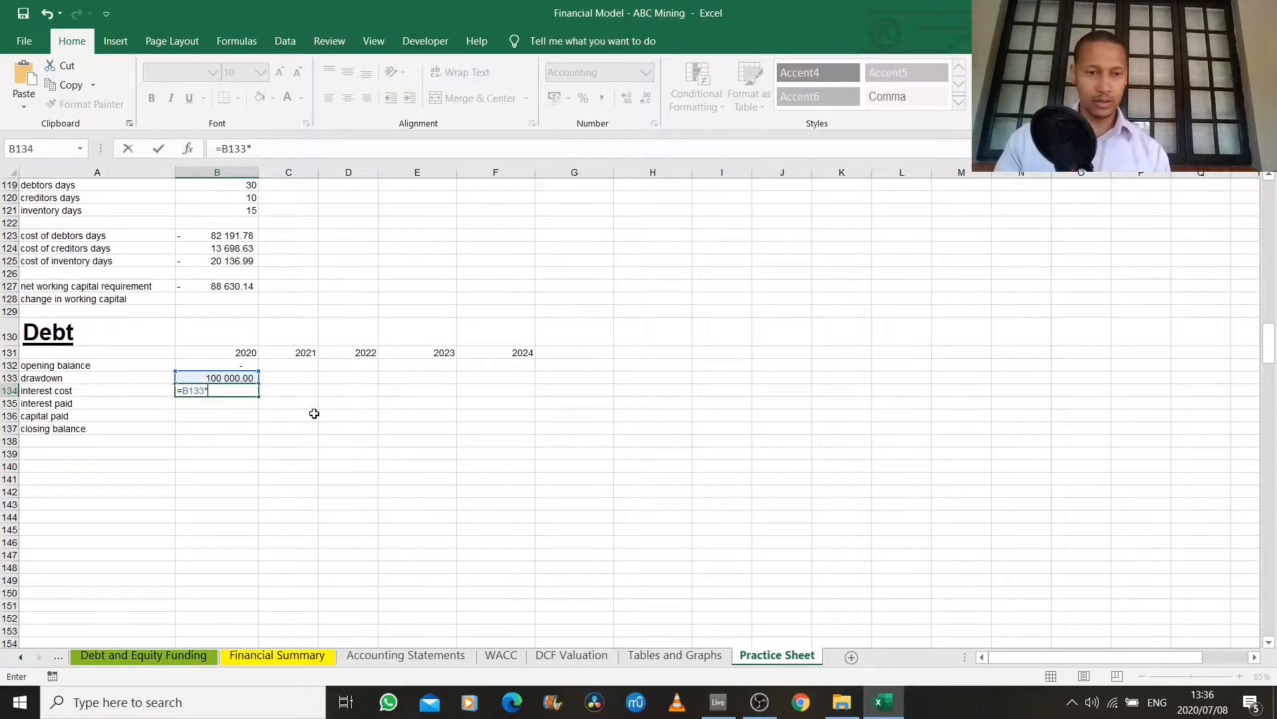
{"action": "type", "text": ".05"}
{"action": "key", "text": "Return"}
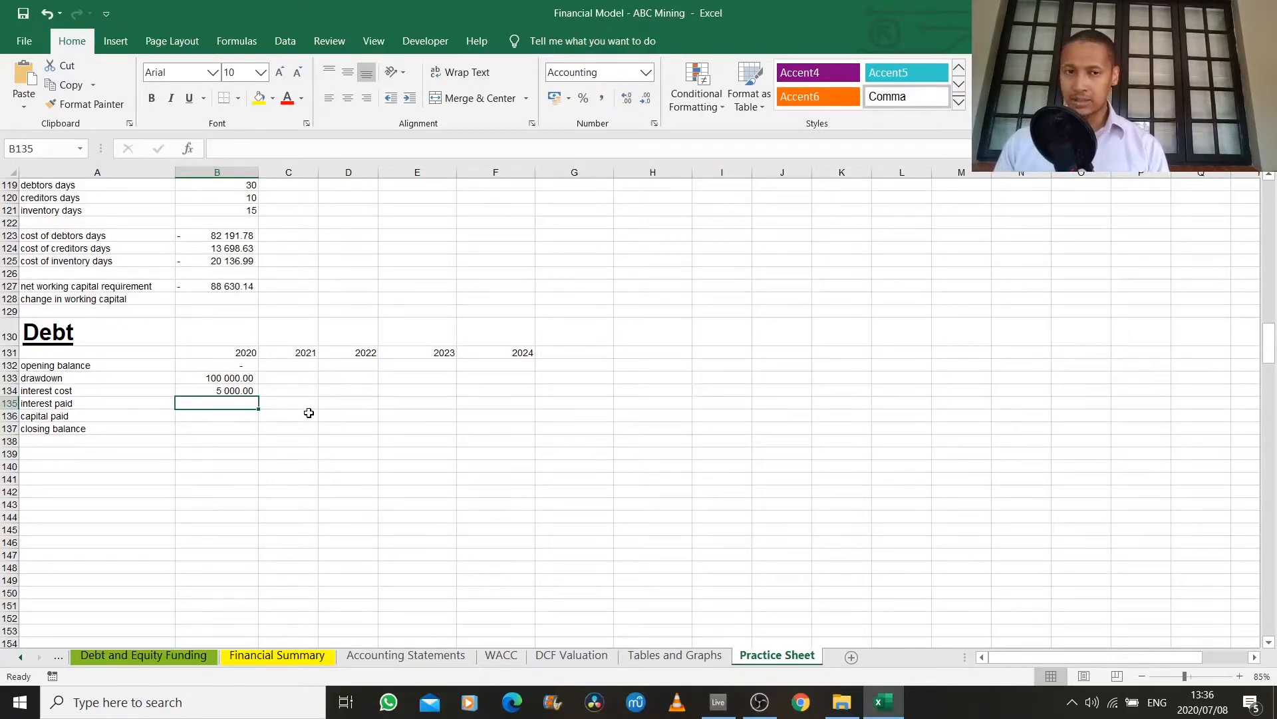
Enter 0 for both the 2020 interest paid in B135 and the 2020 capital paid in B136.
{"action": "type", "text": "0"}
{"action": "key", "text": "Return"}
{"action": "type", "text": "0"}
{"action": "key", "text": "Return"}
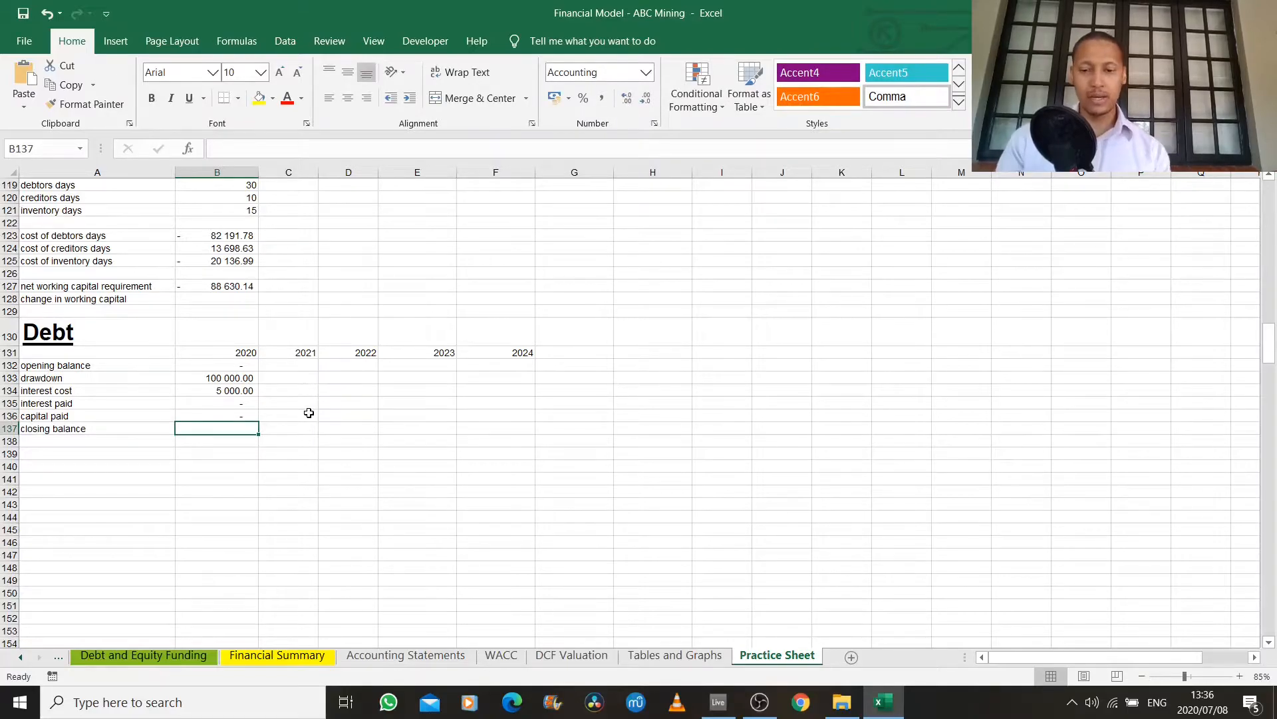
Calculate the 2020 closing balance in B137 with a SUM over the debt entries from the opening balance in B132 down.
{"action": "type", "text": "=sum("}
{"action": "key", "text": "Up"}
{"action": "key", "text": "Up"}
{"action": "key", "text": "Up"}
{"action": "key", "text": "Up"}
{"action": "key", "text": "Up"}
{"action": "key", "text": "shift+Down"}
{"action": "key", "text": "shift+Down"}
{"action": "key", "text": "shift+Down"}
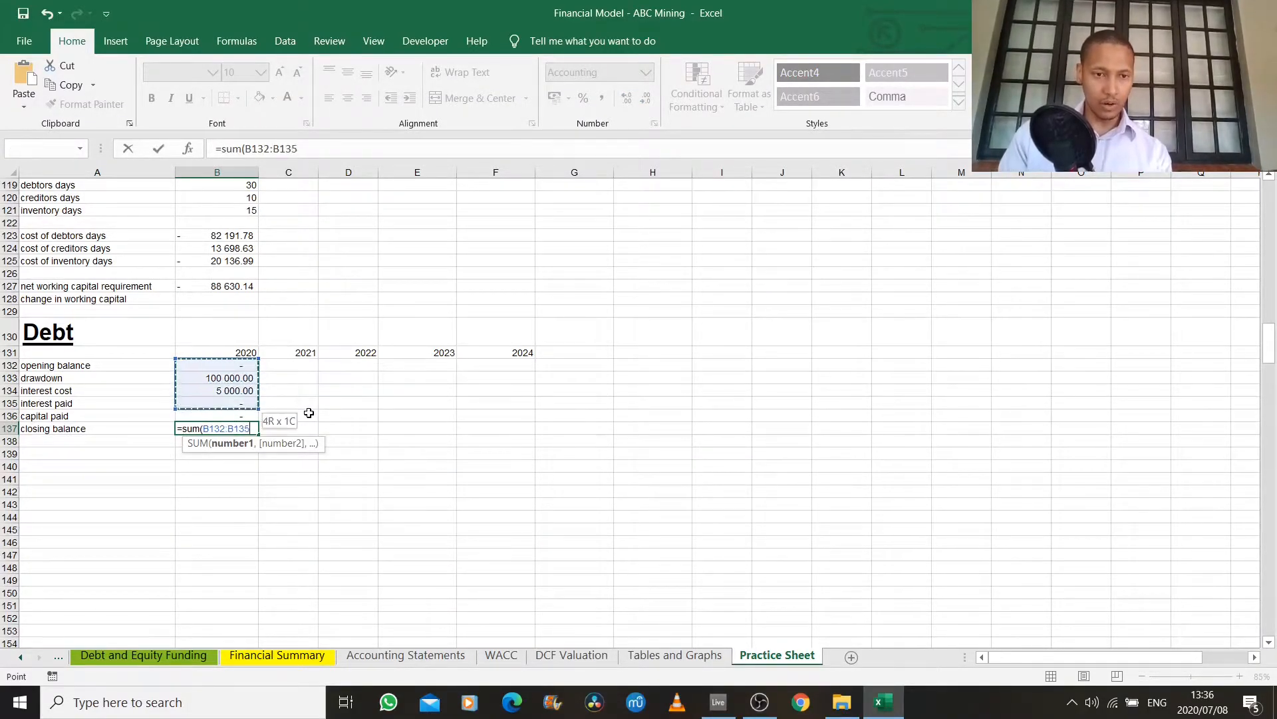
{"action": "type", "text": ")"}
{"action": "key", "text": "Return"}
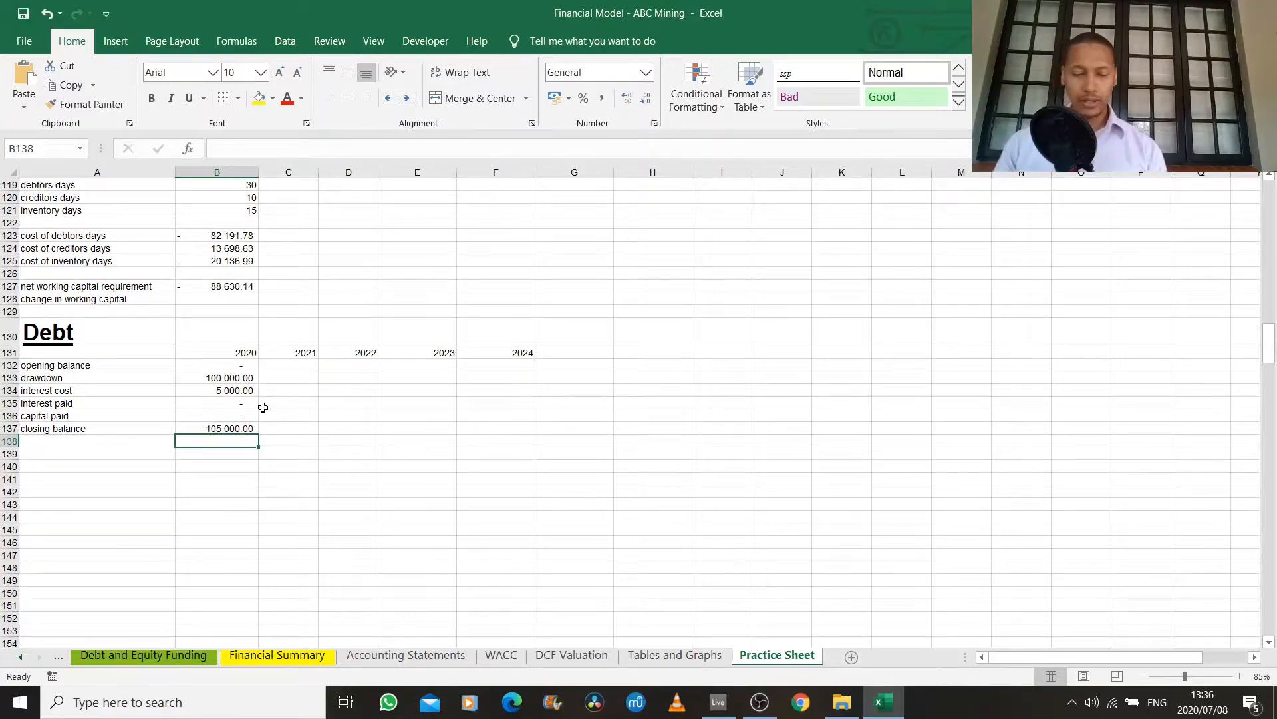
Link the 2021 opening balance in C132 to the 2020 closing balance in B137, and enter a 2021 drawdown of 20000 in C133.
{"action": "key", "text": "Up"}
{"action": "key", "text": "Up"}
{"action": "key", "text": "Right"}
{"action": "key", "text": "Up"}
{"action": "key", "text": "Up"}
{"action": "key", "text": "Up"}
{"action": "key", "text": "Up"}
{"action": "type", "text": "="}
{"action": "key", "text": "Down"}
{"action": "key", "text": "Down"}
{"action": "key", "text": "Down"}
{"action": "key", "text": "Down"}
{"action": "key", "text": "Left"}
{"action": "key", "text": "Down"}
{"action": "key", "text": "Return"}
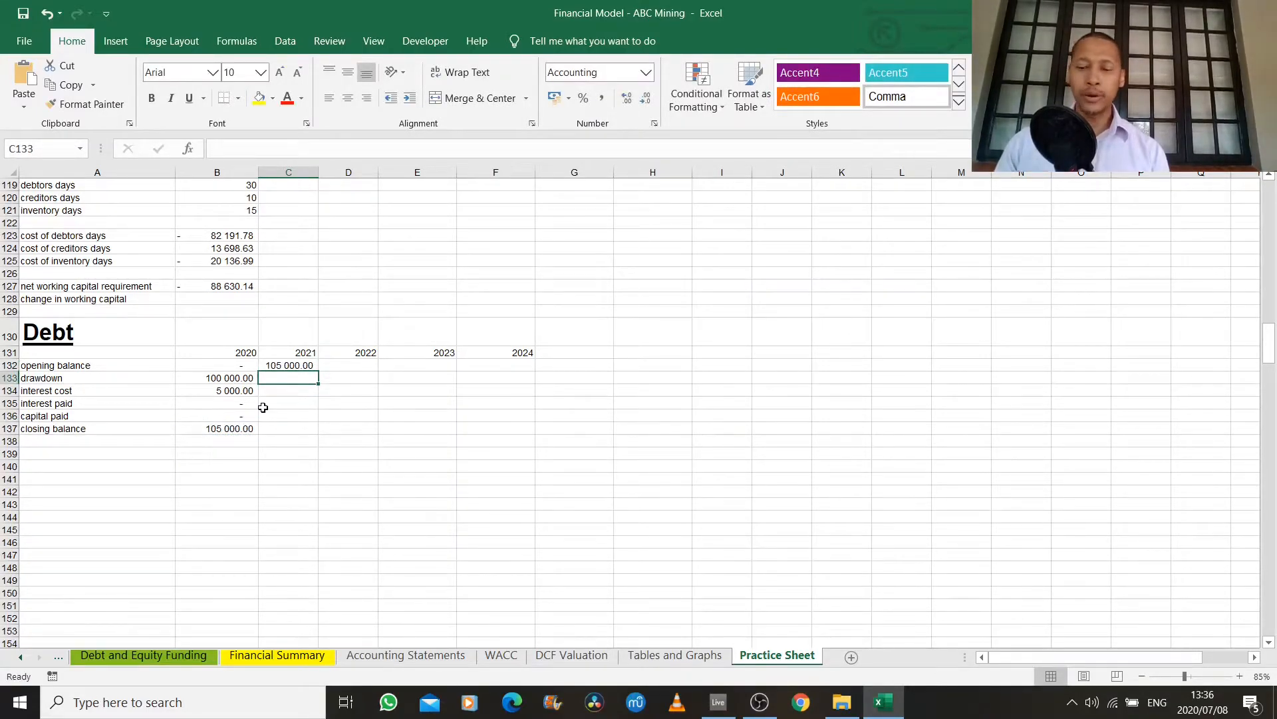
{"action": "type", "text": "20000"}
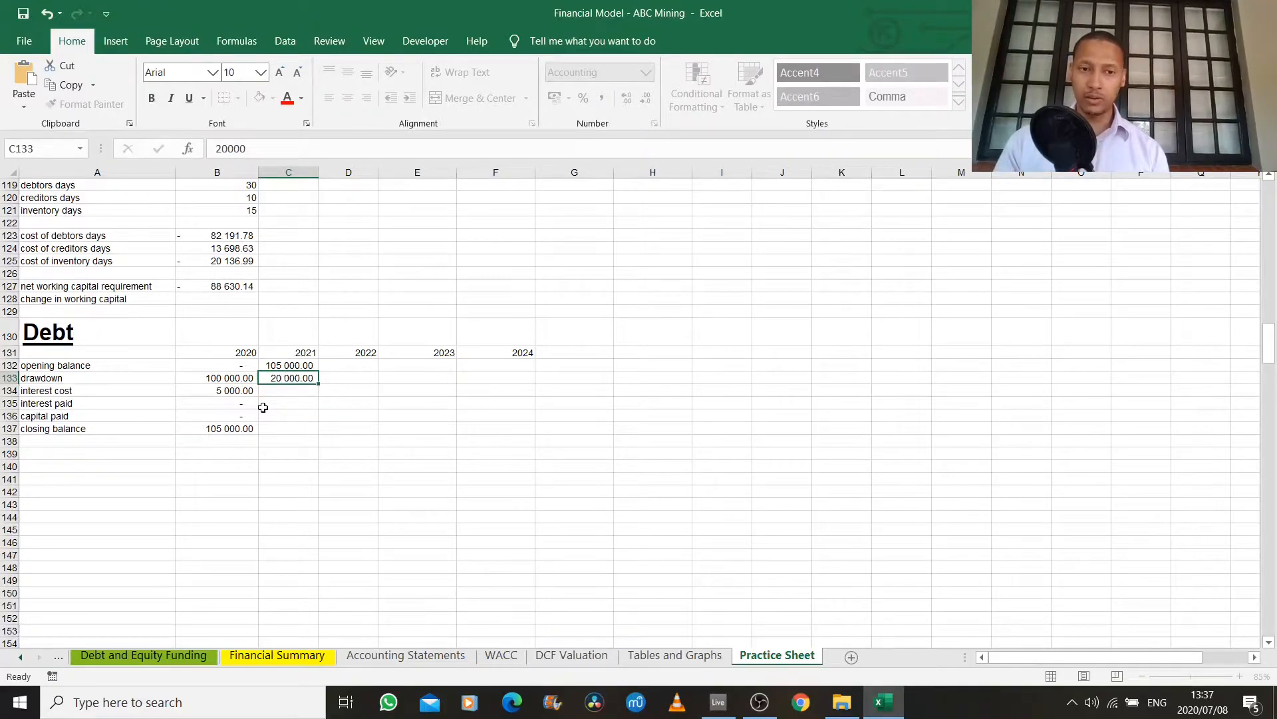
{"action": "key", "text": "Return"}
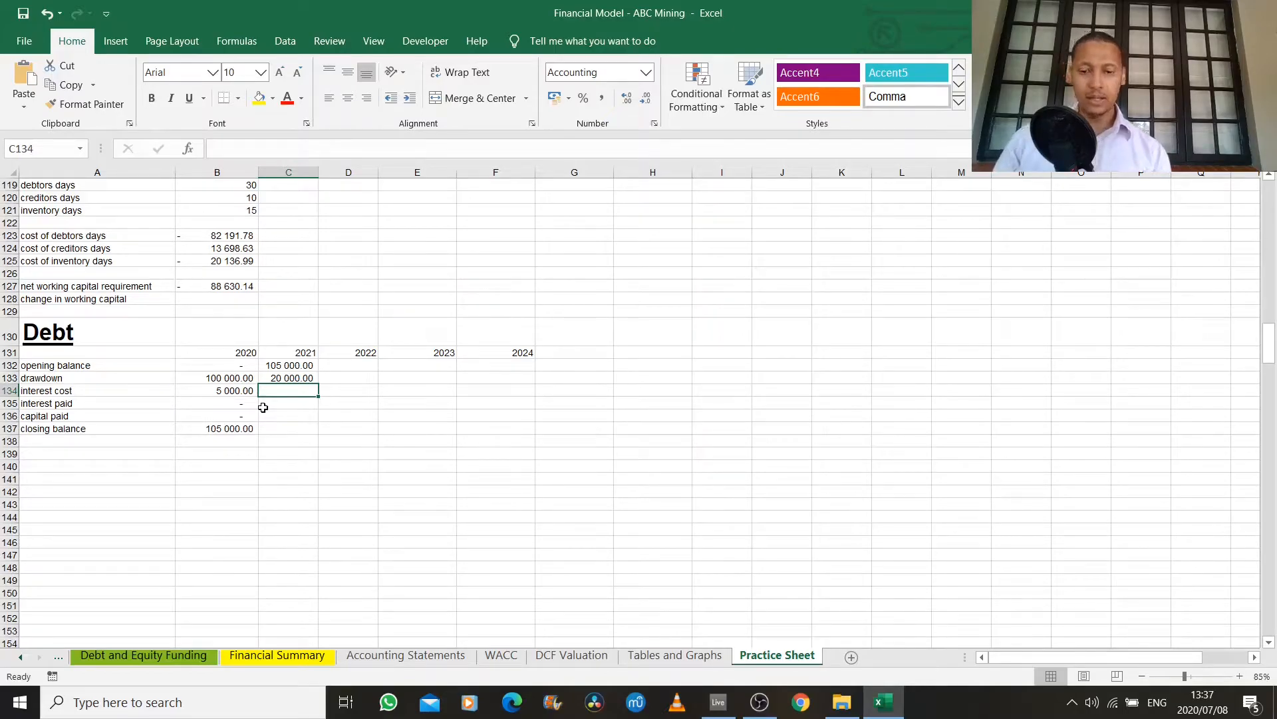
Calculate the 2021 interest cost in C134 as 5% of opening balance plus drawdown, using =sum(C132:C133)*.05.
{"action": "type", "text": "=sum("}
{"action": "key", "text": "Up"}
{"action": "key", "text": "Up"}
{"action": "key", "text": "shift+Down"}
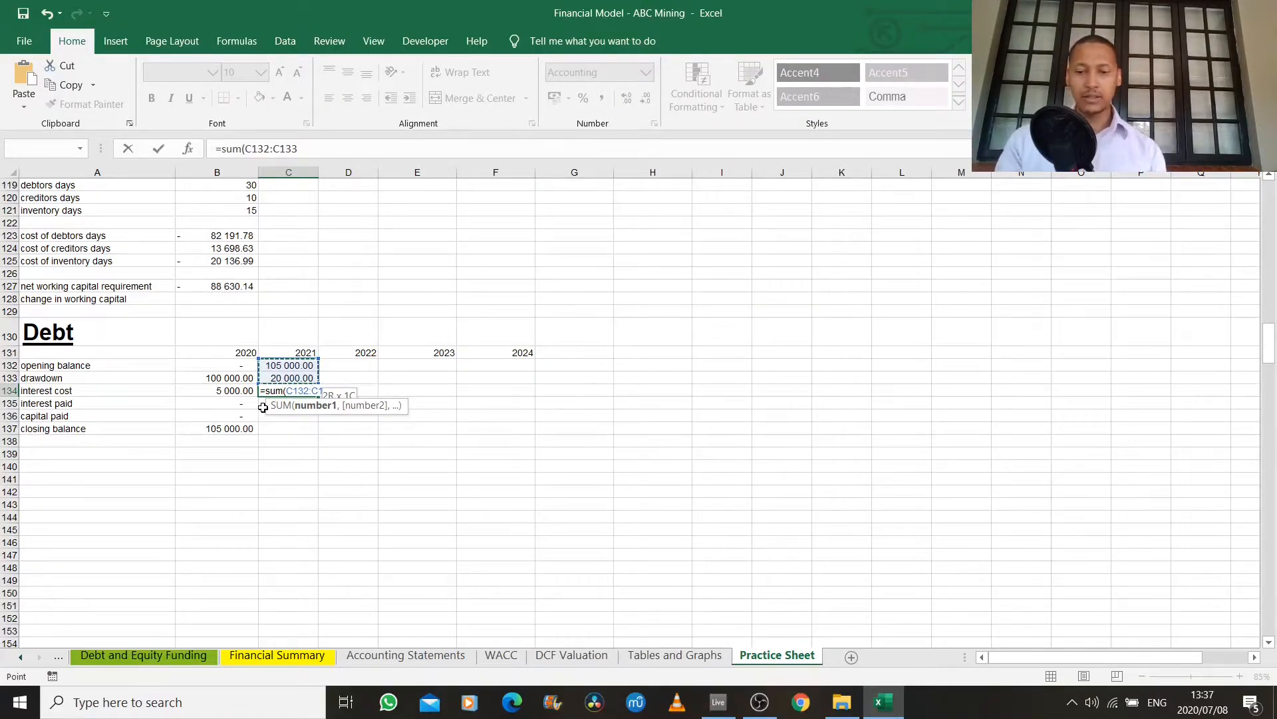
{"action": "type", "text": ")*.05"}
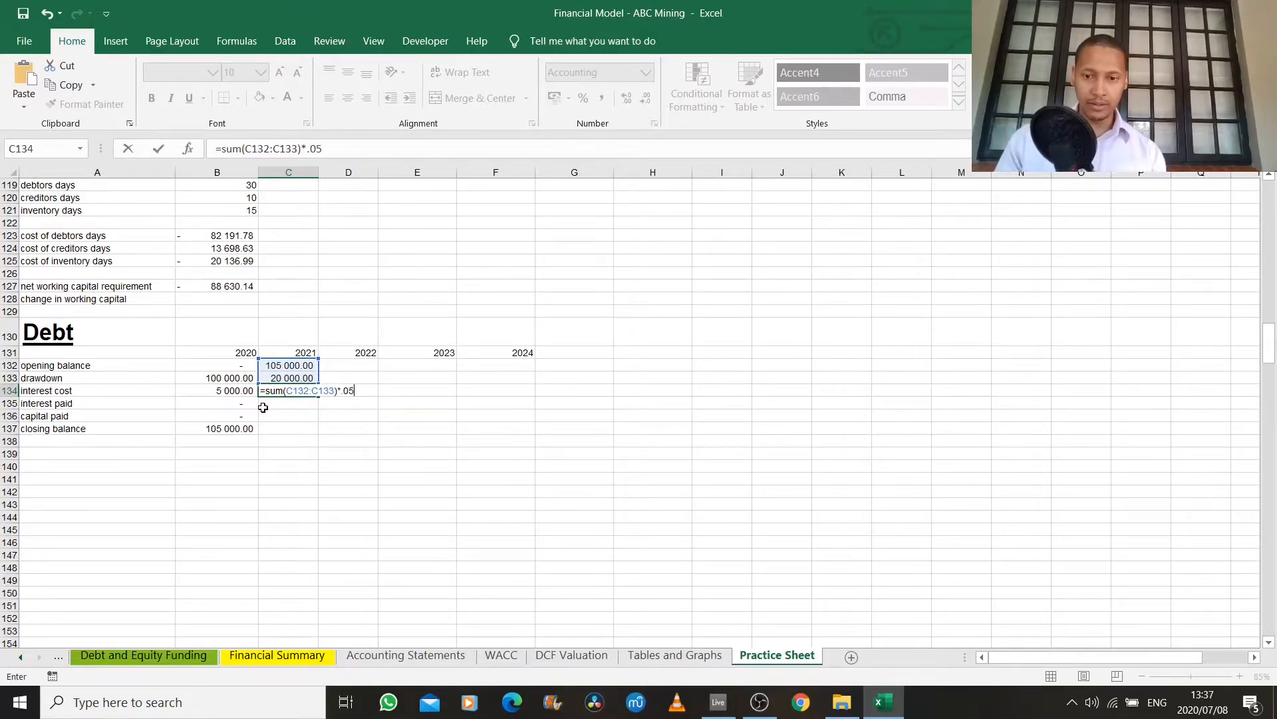
{"action": "key", "text": "Return"}
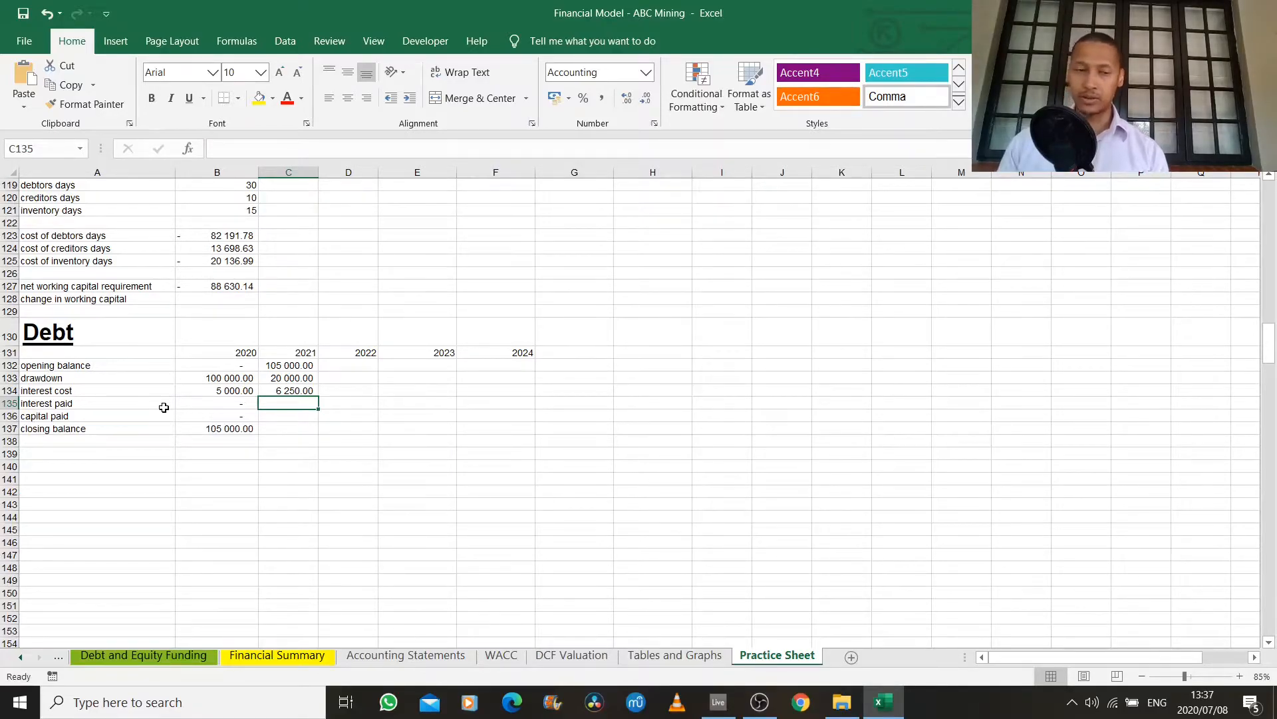
Set the 2021 interest paid in C135 to the negative of the interest cost in C134, and enter 0 for capital paid in C136.
{"action": "type", "text": "-"}
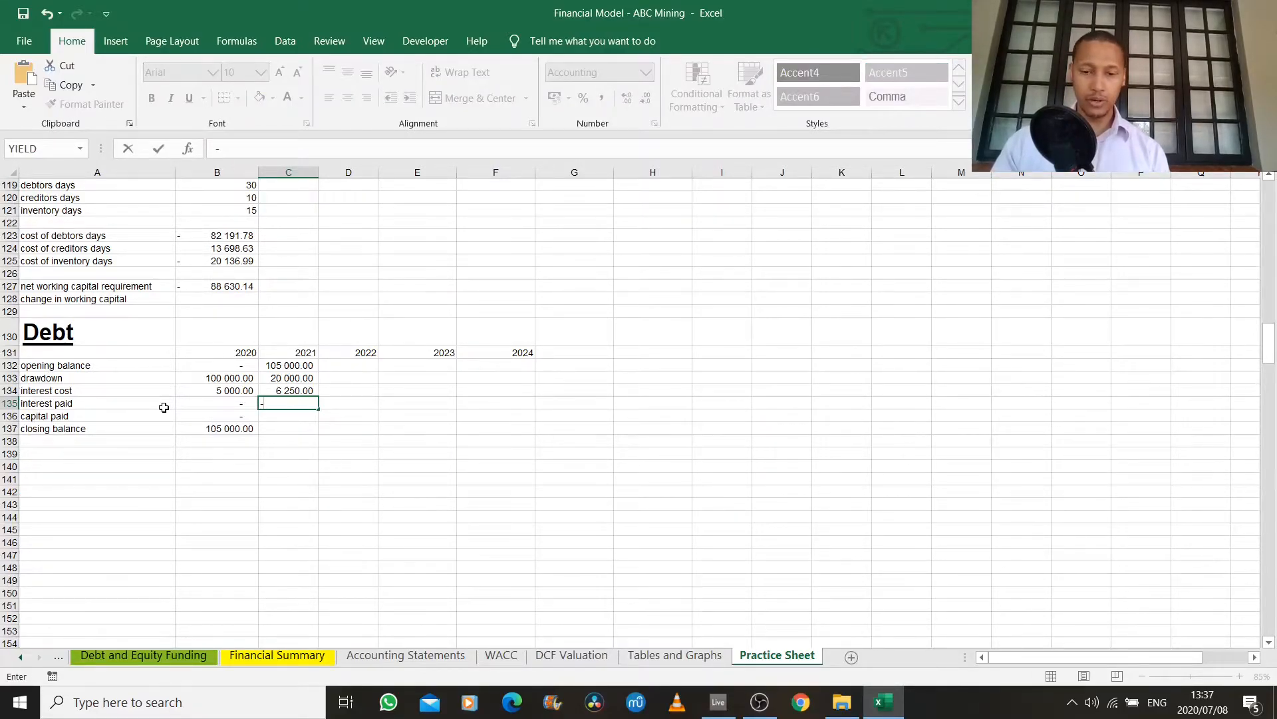
{"action": "key", "text": "Up"}
{"action": "key", "text": "Return"}
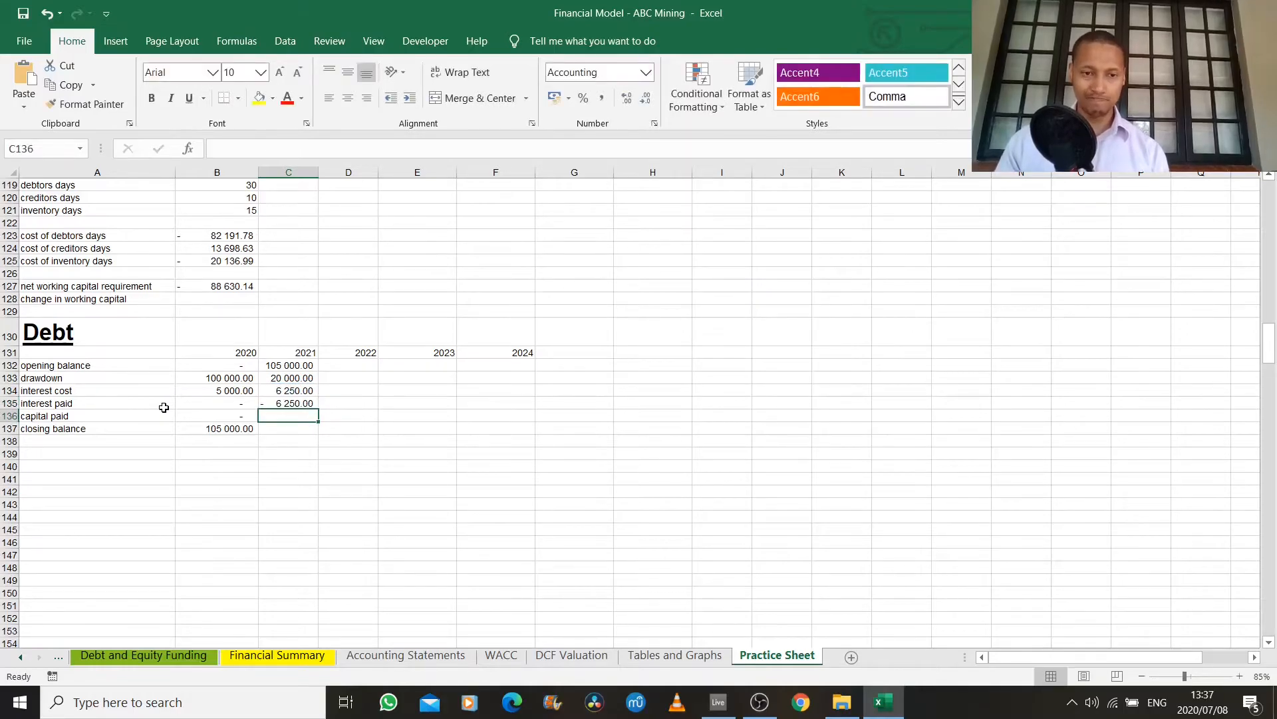
{"action": "type", "text": "0"}
{"action": "key", "text": "Return"}
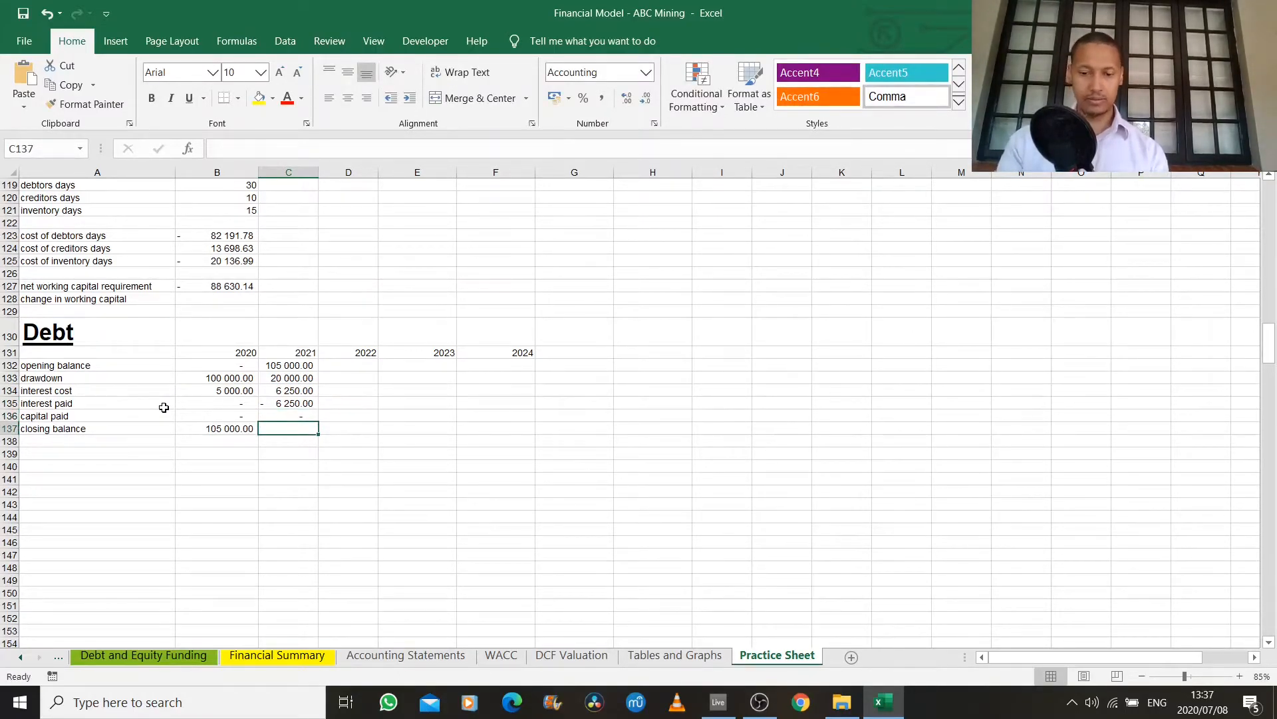
Calculate the 2021 closing balance in C137 with a SUM over the debt entries C132:C136.
{"action": "type", "text": "=sum("}
{"action": "key", "text": "Up"}
{"action": "key", "text": "Up"}
{"action": "key", "text": "Up"}
{"action": "key", "text": "Up"}
{"action": "key", "text": "Up"}
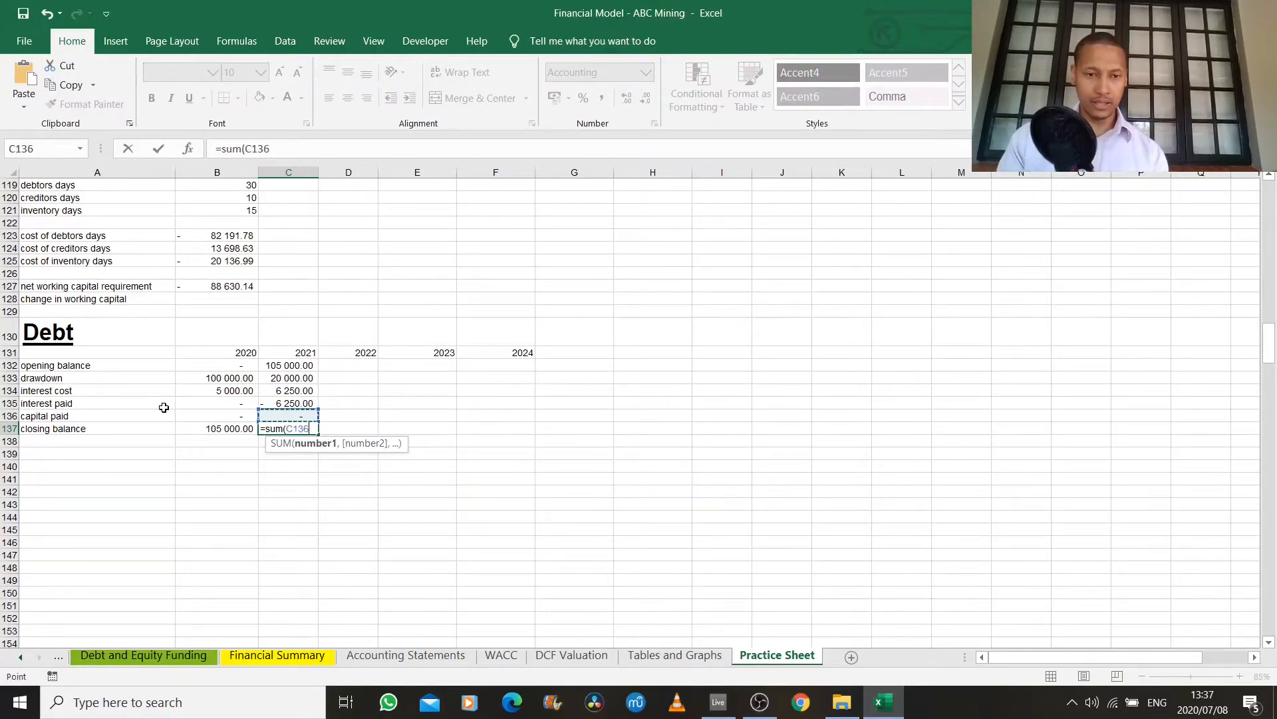
{"action": "key", "text": "shift+Down"}
{"action": "key", "text": "shift+Down"}
{"action": "key", "text": "shift+Down"}
{"action": "key", "text": "shift+Down"}
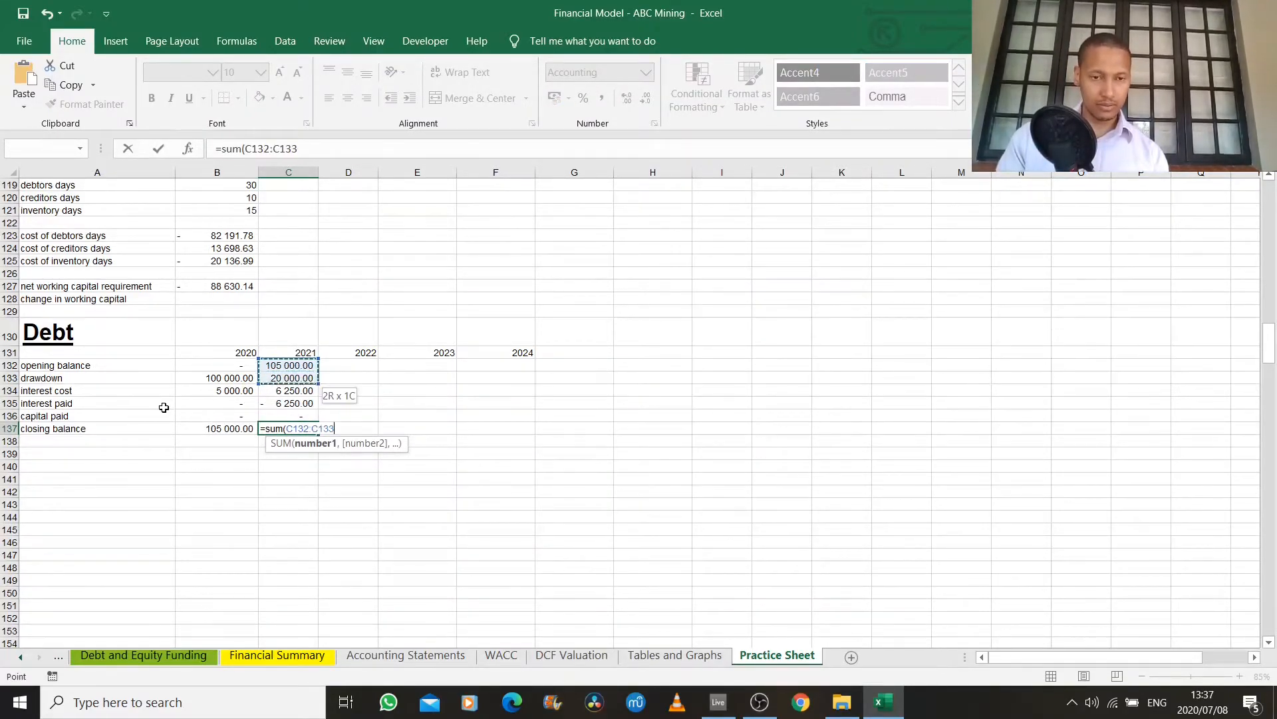
{"action": "key", "text": "Return"}
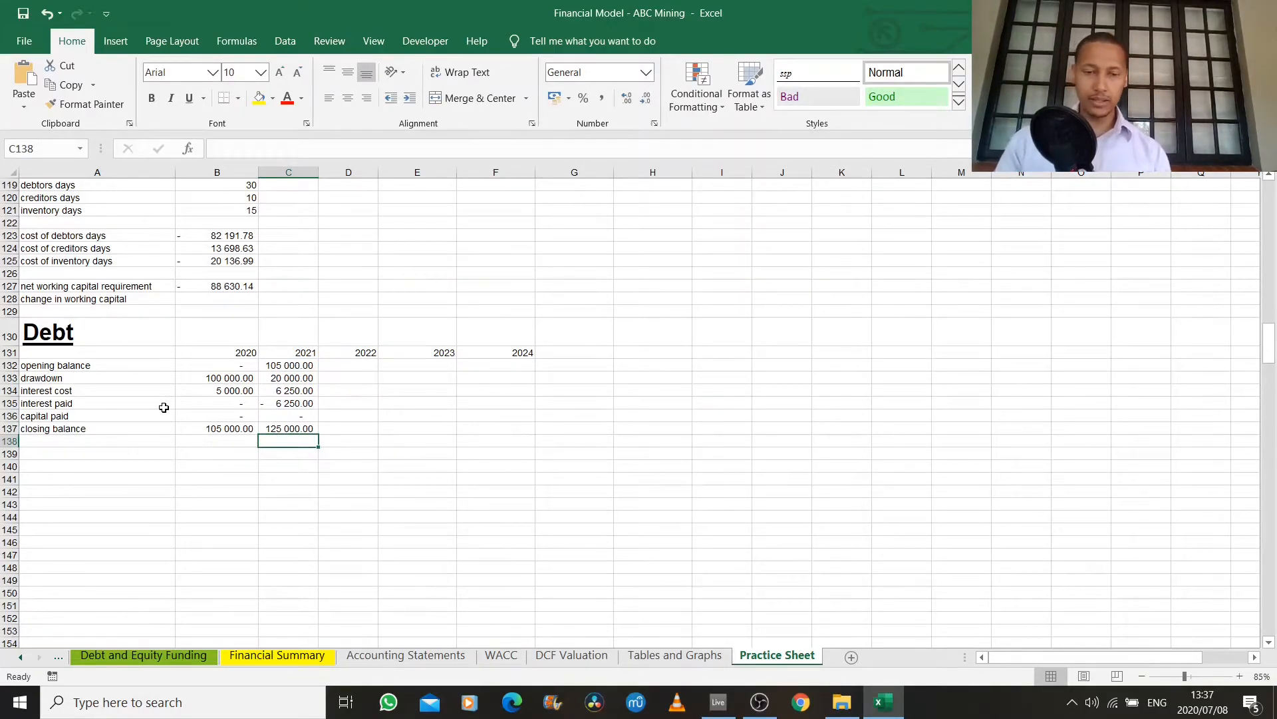
Link the 2022 opening balance in D132 to the 2021 closing balance in C137, and enter a 2022 drawdown of 0 in D133.
{"action": "key", "text": "Up"}
{"action": "key", "text": "Up"}
{"action": "key", "text": "Right"}
{"action": "key", "text": "Up"}
{"action": "key", "text": "Up"}
{"action": "key", "text": "Up"}
{"action": "key", "text": "Up"}
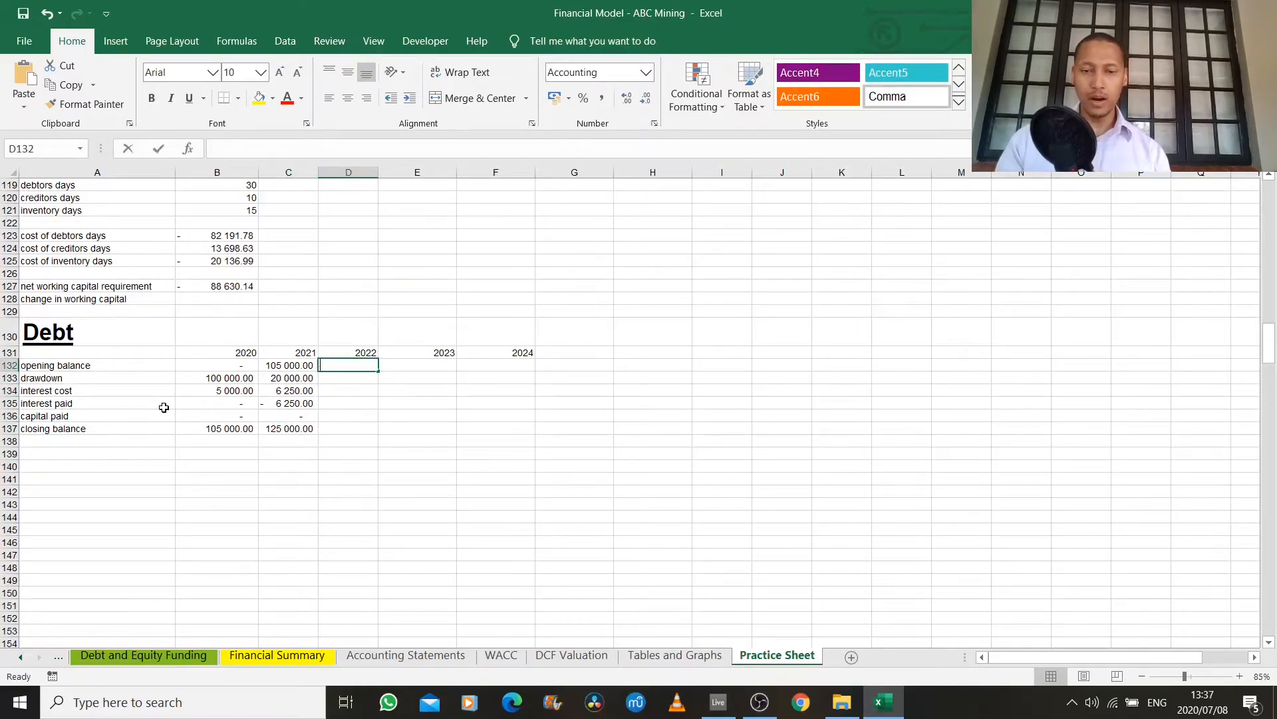
{"action": "type", "text": "="}
{"action": "key", "text": "Down"}
{"action": "key", "text": "Down"}
{"action": "key", "text": "Left"}
{"action": "key", "text": "Down"}
{"action": "key", "text": "Down"}
{"action": "key", "text": "Down"}
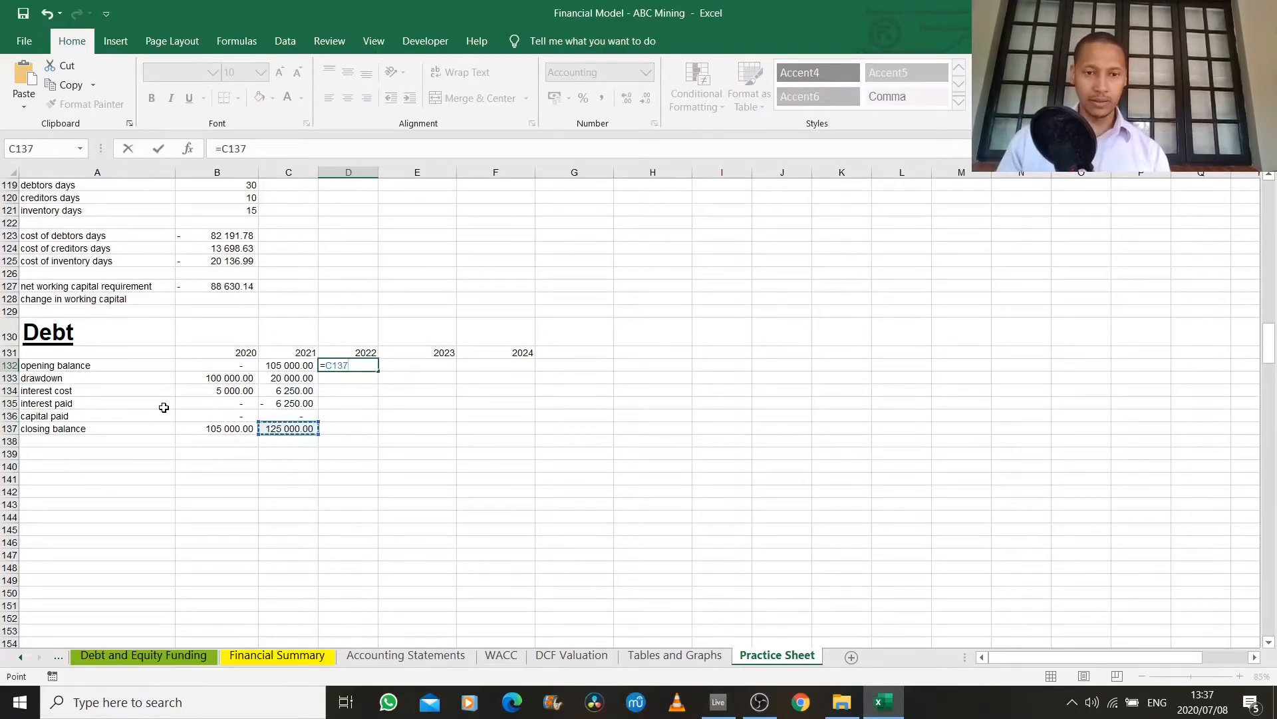
{"action": "key", "text": "Return"}
{"action": "type", "text": "0"}
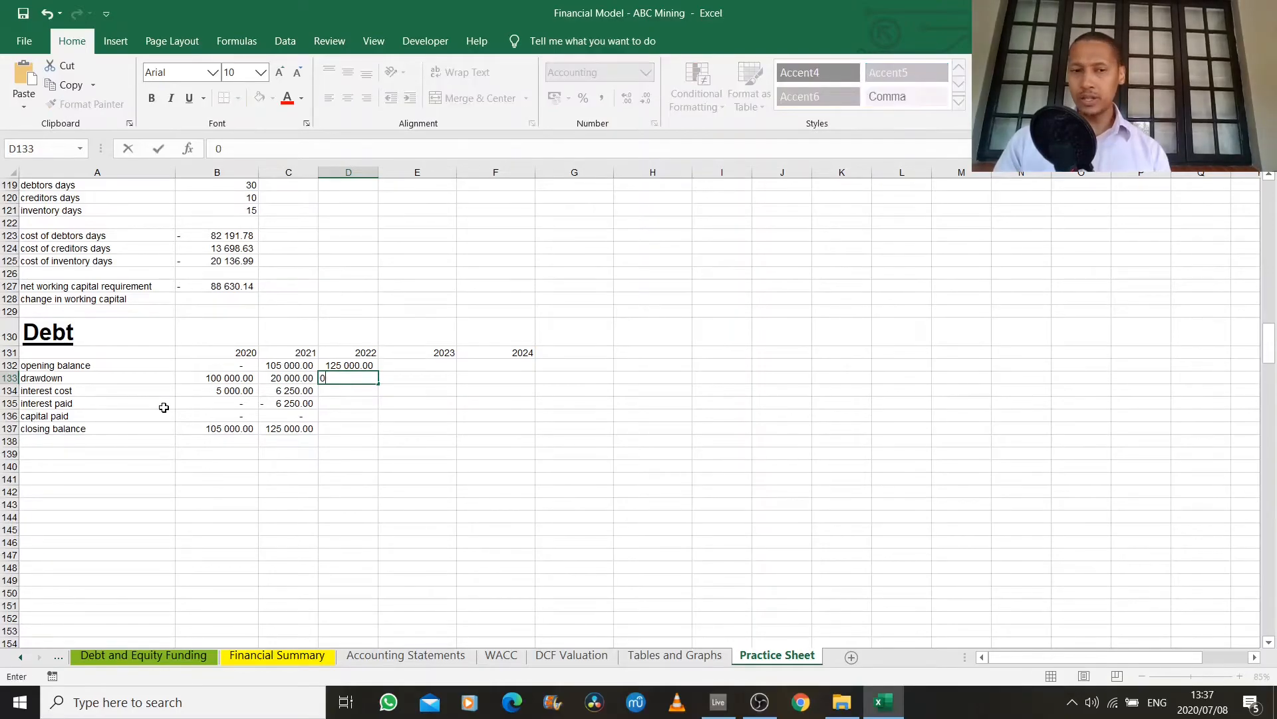
{"action": "key", "text": "Return"}
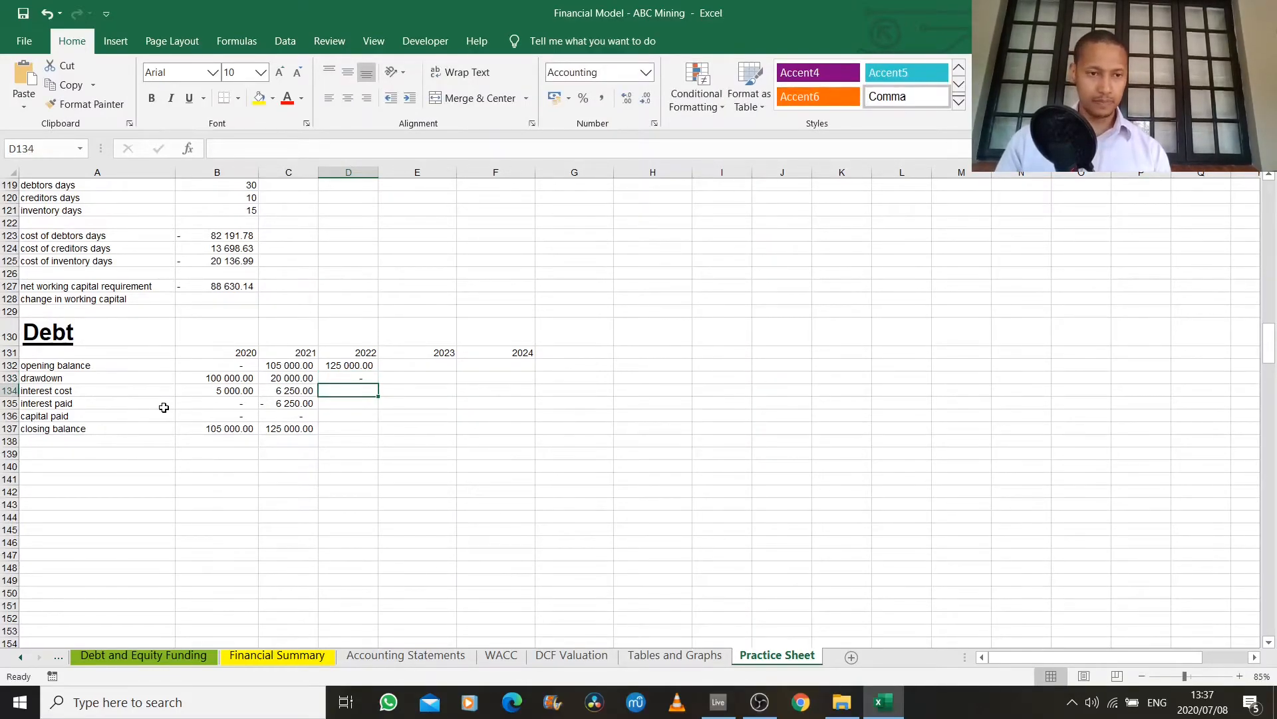
Calculate the 2022 interest cost in D134 as 5% of opening balance plus drawdown, using =sum(D132:D133)*.05.
{"action": "type", "text": "=s"}
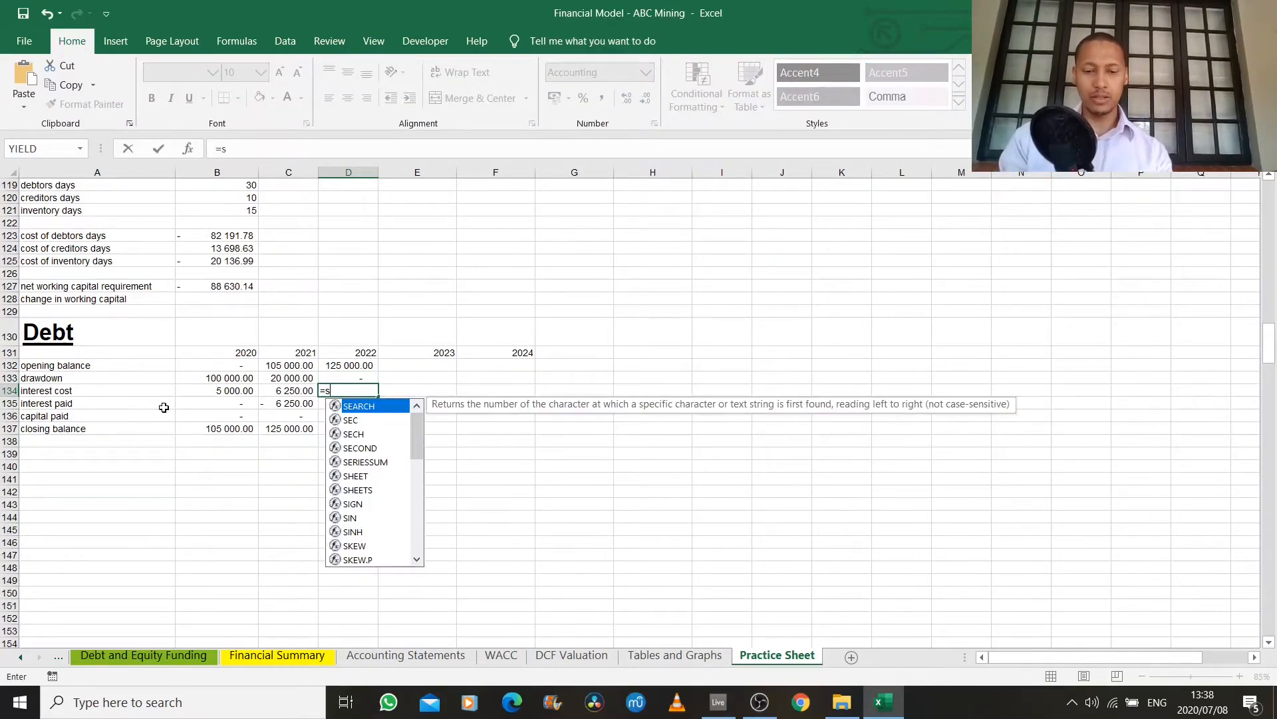
{"action": "type", "text": "um("}
{"action": "key", "text": "Up"}
{"action": "key", "text": "Up"}
{"action": "key", "text": "shift+Down"}
{"action": "type", "text": ")"}
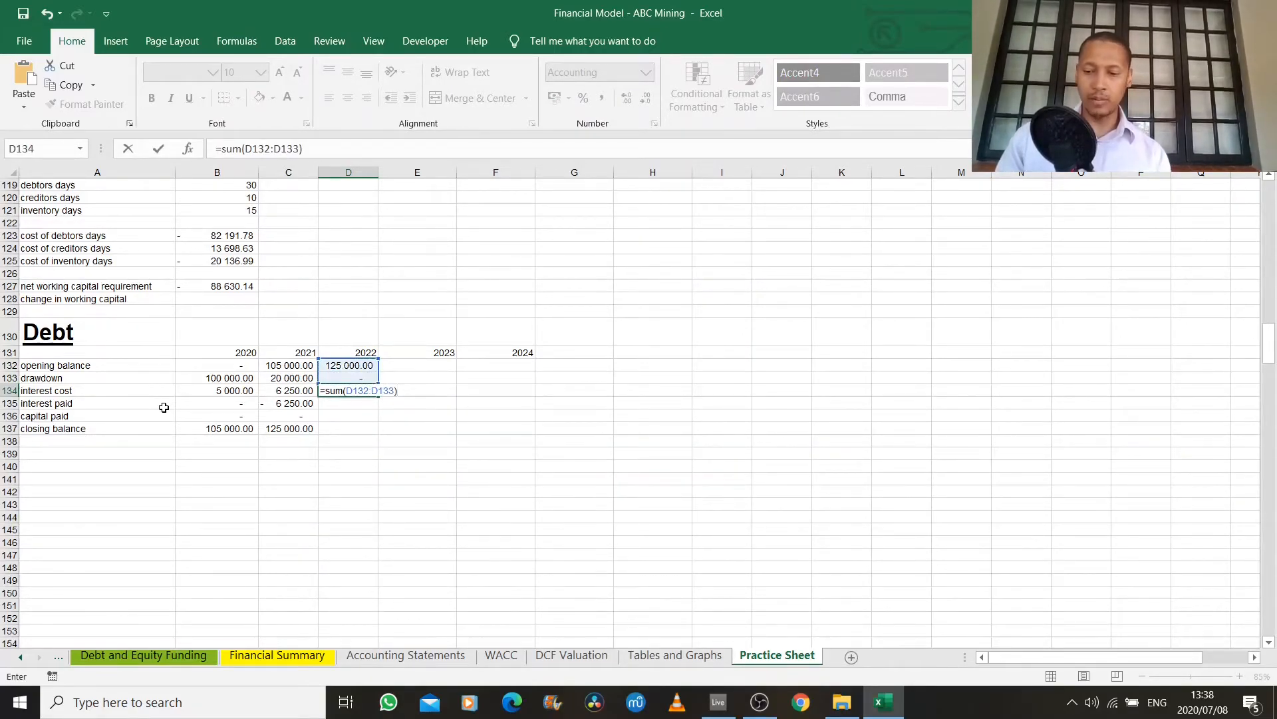
{"action": "type", "text": "*.05"}
{"action": "key", "text": "Return"}
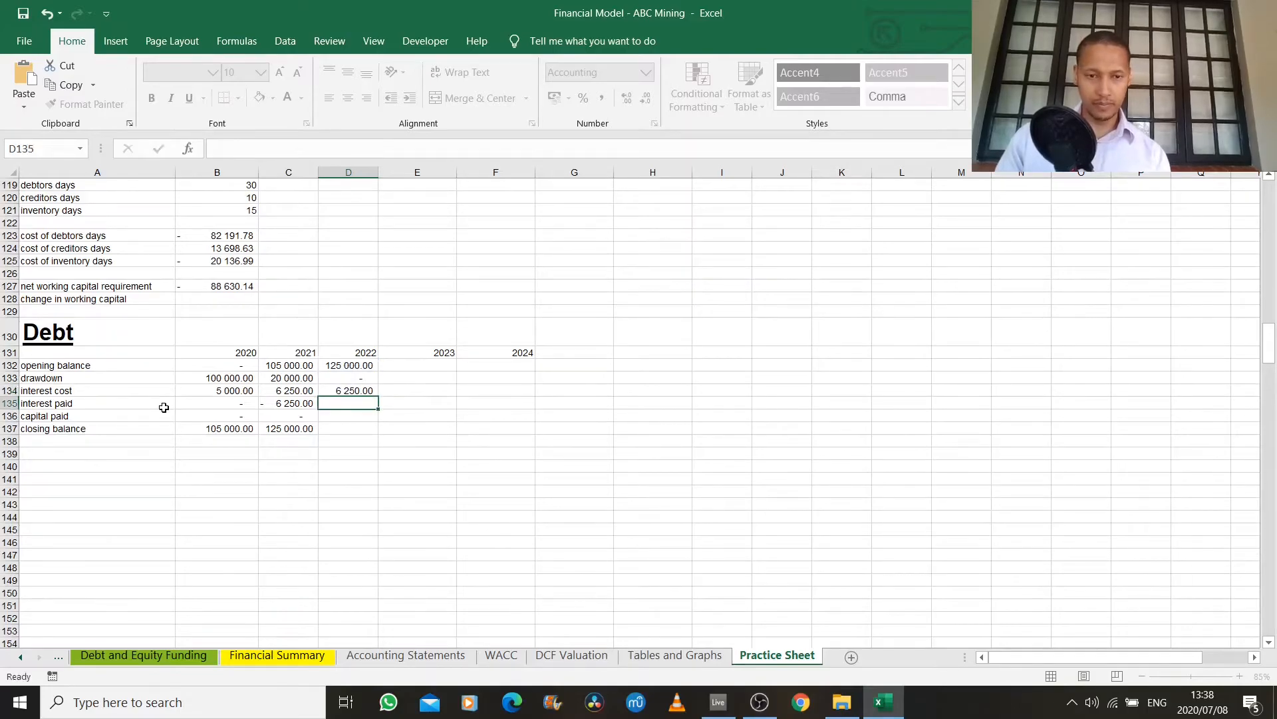
Set the 2022 interest paid in D135 to the negative of the interest cost in D134.
{"action": "type", "text": "=-"}
{"action": "key", "text": "Up"}
{"action": "key", "text": "Return"}
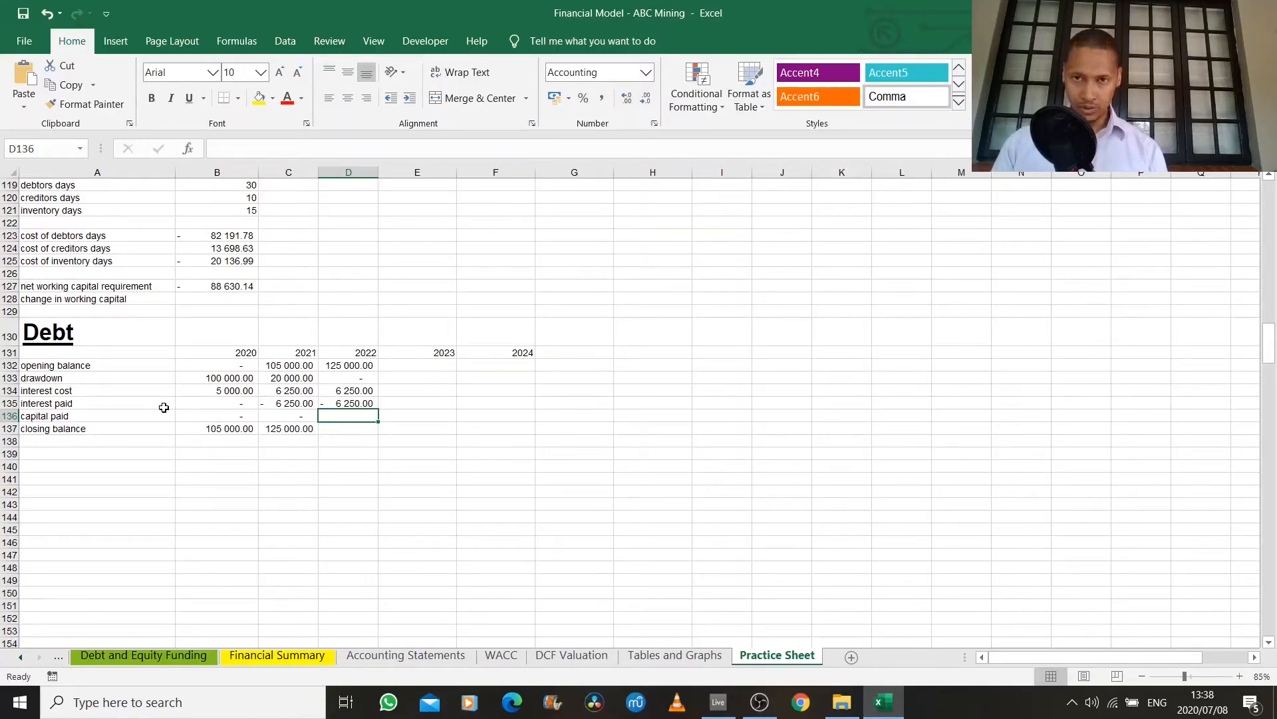
Calculate the 2022 capital paid in D136 as a negative third of the opening balance, with an absolute reference: =-$D$132/3.
{"action": "key", "text": "Up"}
{"action": "key", "text": "Up"}
{"action": "key", "text": "Up"}
{"action": "key", "text": "Up"}
{"action": "key", "text": "Down"}
{"action": "key", "text": "Down"}
{"action": "key", "text": "Down"}
{"action": "key", "text": "Down"}
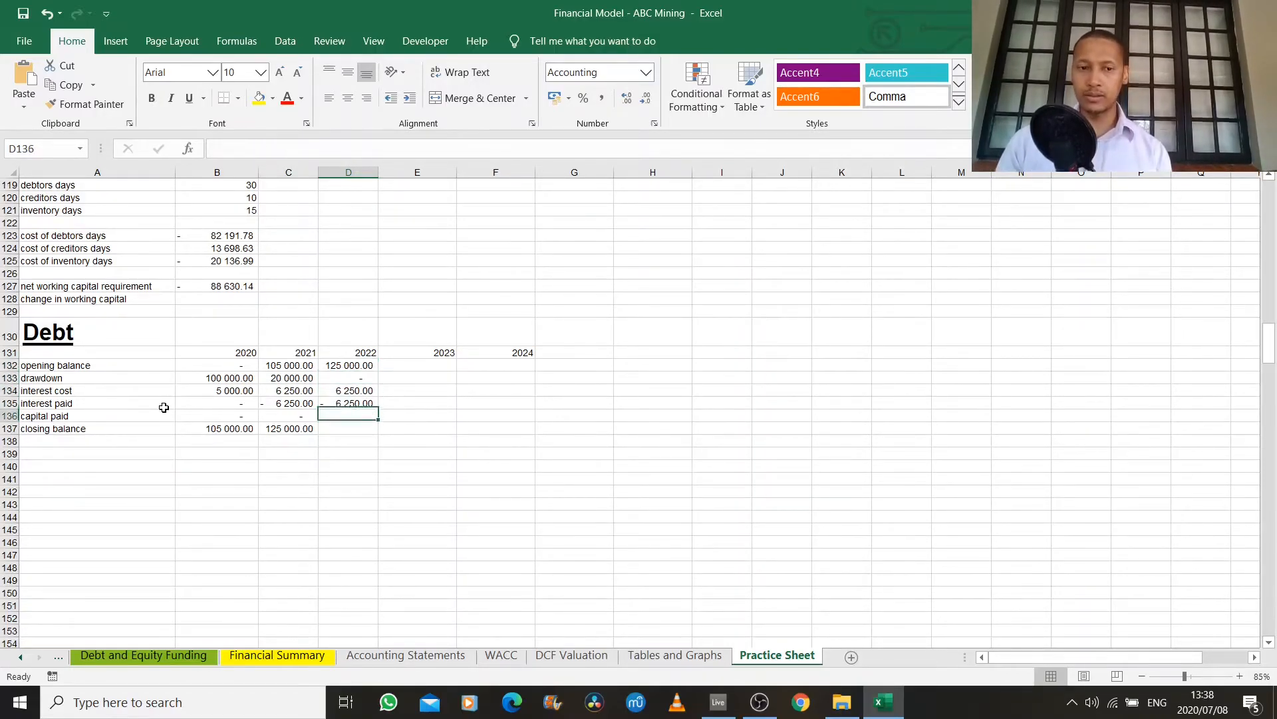
{"action": "type", "text": "-"}
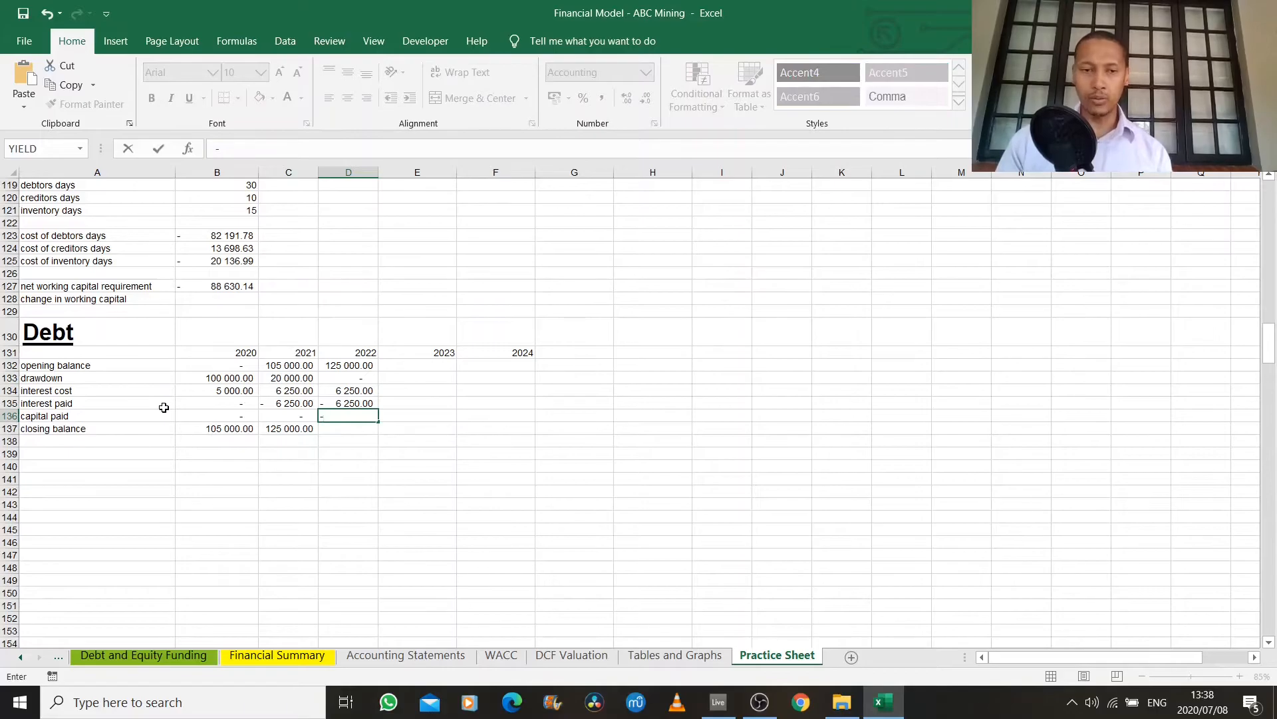
{"action": "key", "text": "Up"}
{"action": "key", "text": "Up"}
{"action": "key", "text": "Up"}
{"action": "key", "text": "Up"}
{"action": "type", "text": "/3"}
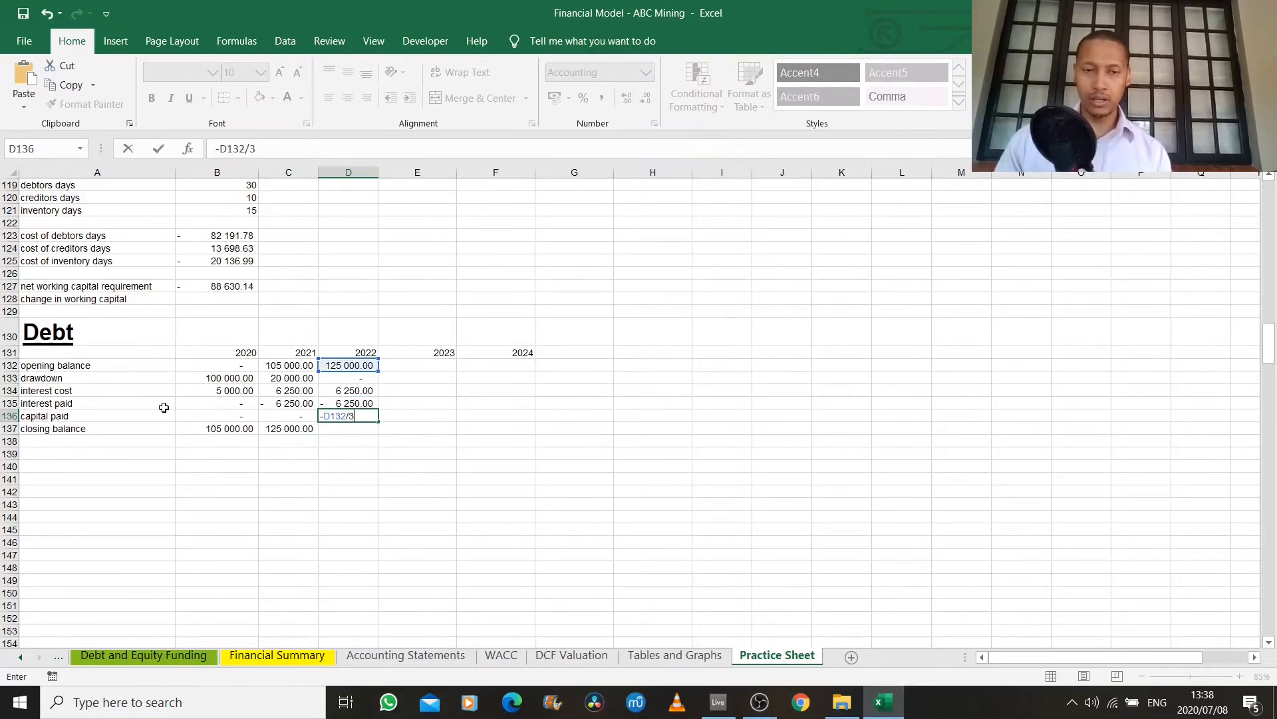
{"action": "key", "text": "Return"}
{"action": "key", "text": "Up"}
{"action": "key", "text": "F2"}
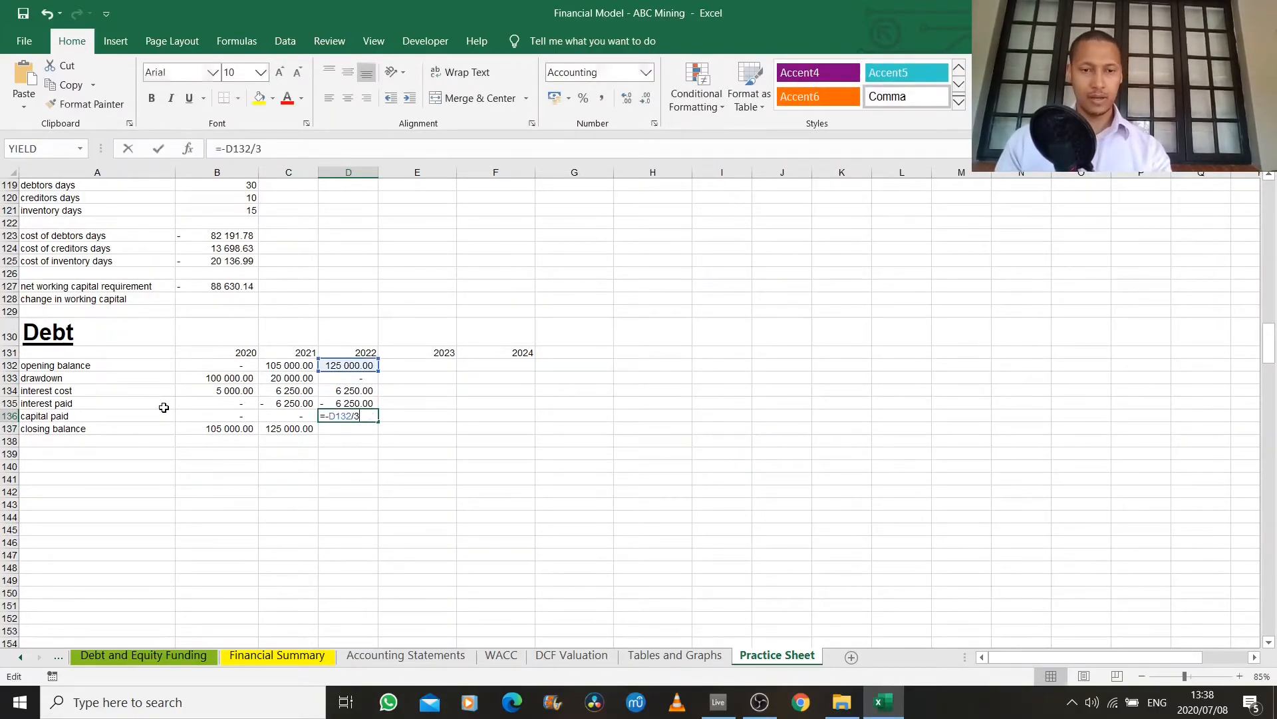
{"action": "key", "text": "Return"}
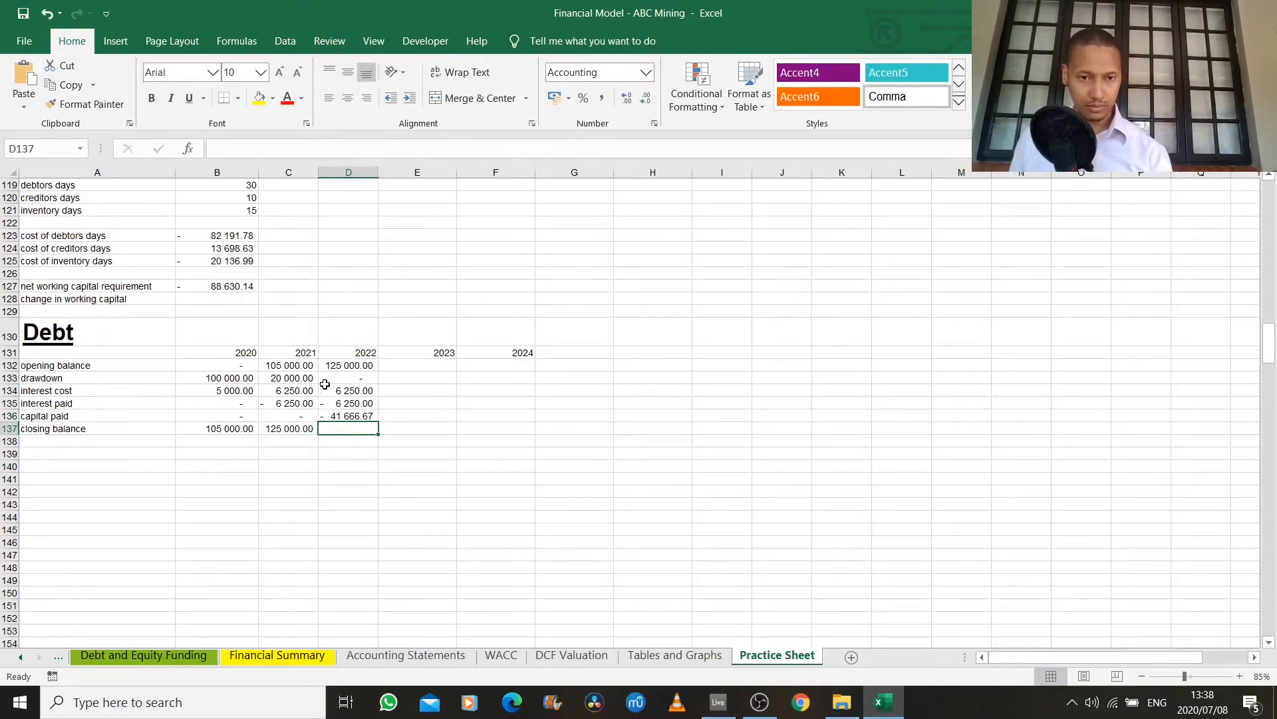
Calculate the 2022 closing balance in D137 with a SUM over the debt entries D132:D136.
{"action": "type", "text": "="}
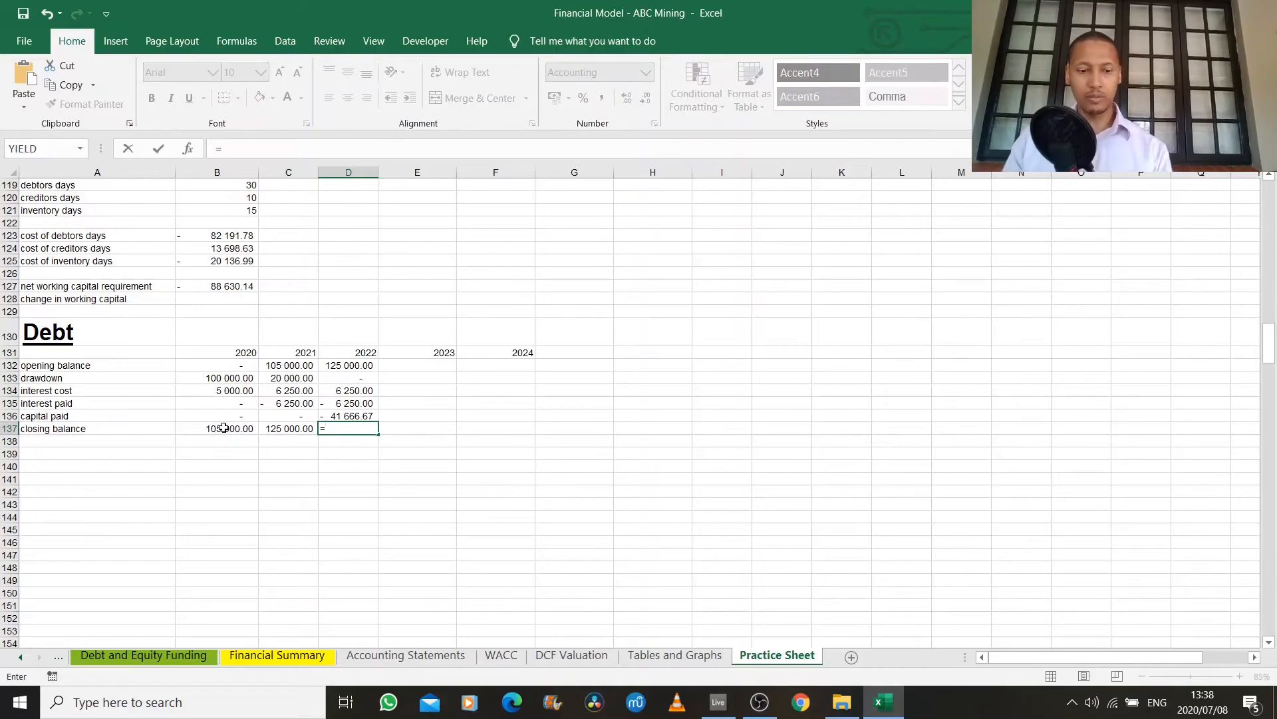
{"action": "type", "text": "sum("}
{"action": "key", "text": "Up"}
{"action": "key", "text": "Up"}
{"action": "key", "text": "Up"}
{"action": "key", "text": "Up"}
{"action": "key", "text": "Up"}
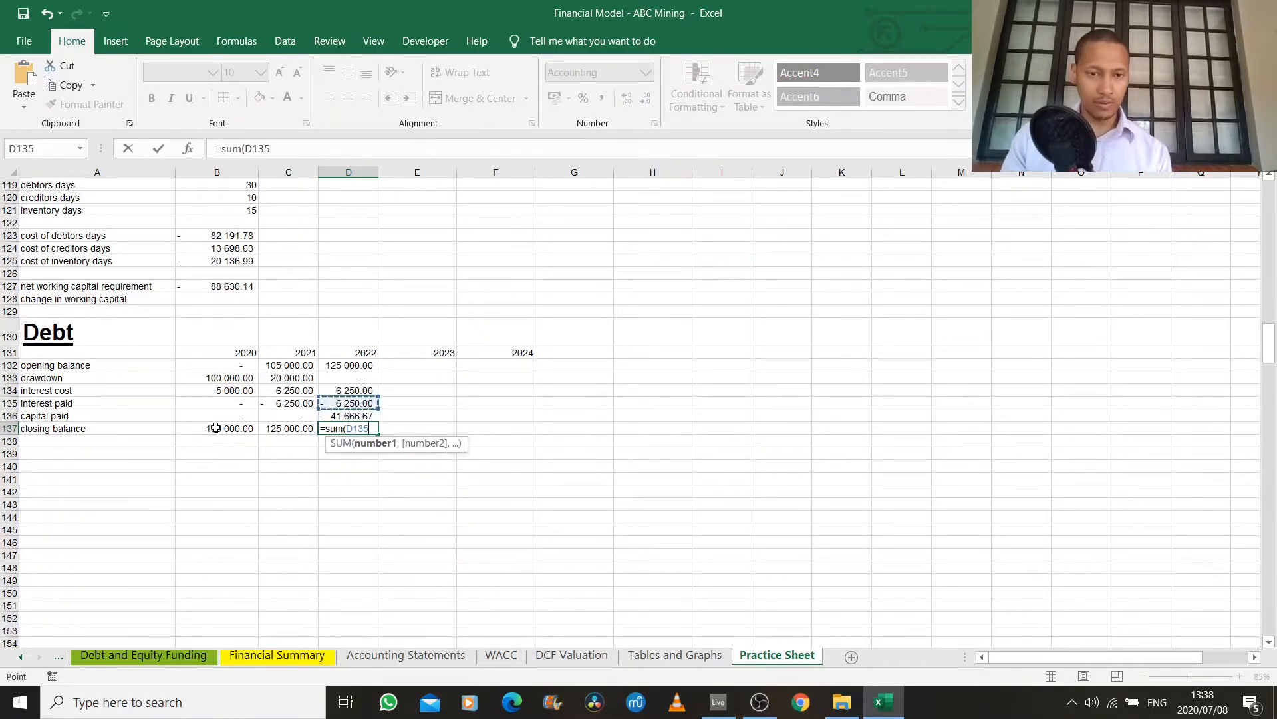
{"action": "key", "text": "shift+Down"}
{"action": "key", "text": "shift+Down"}
{"action": "key", "text": "shift+Down"}
{"action": "key", "text": "shift+Down"}
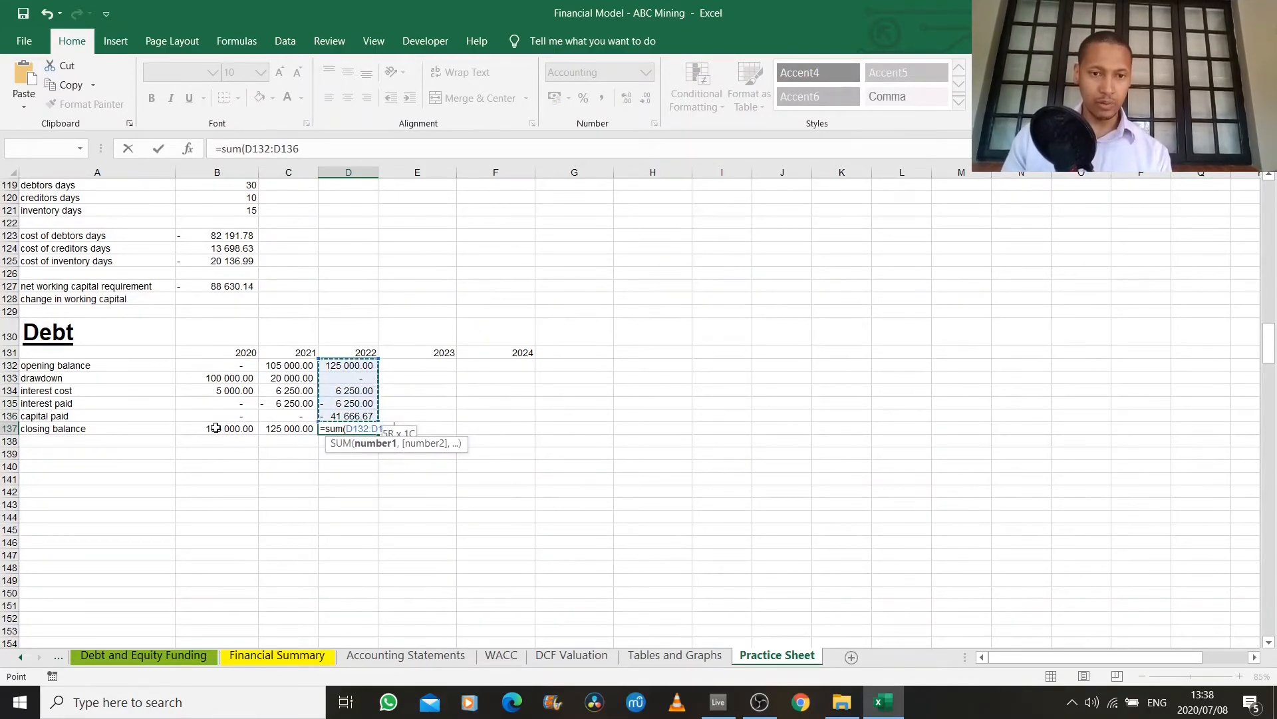
{"action": "key", "text": "Return"}
{"action": "key", "text": "Up"}
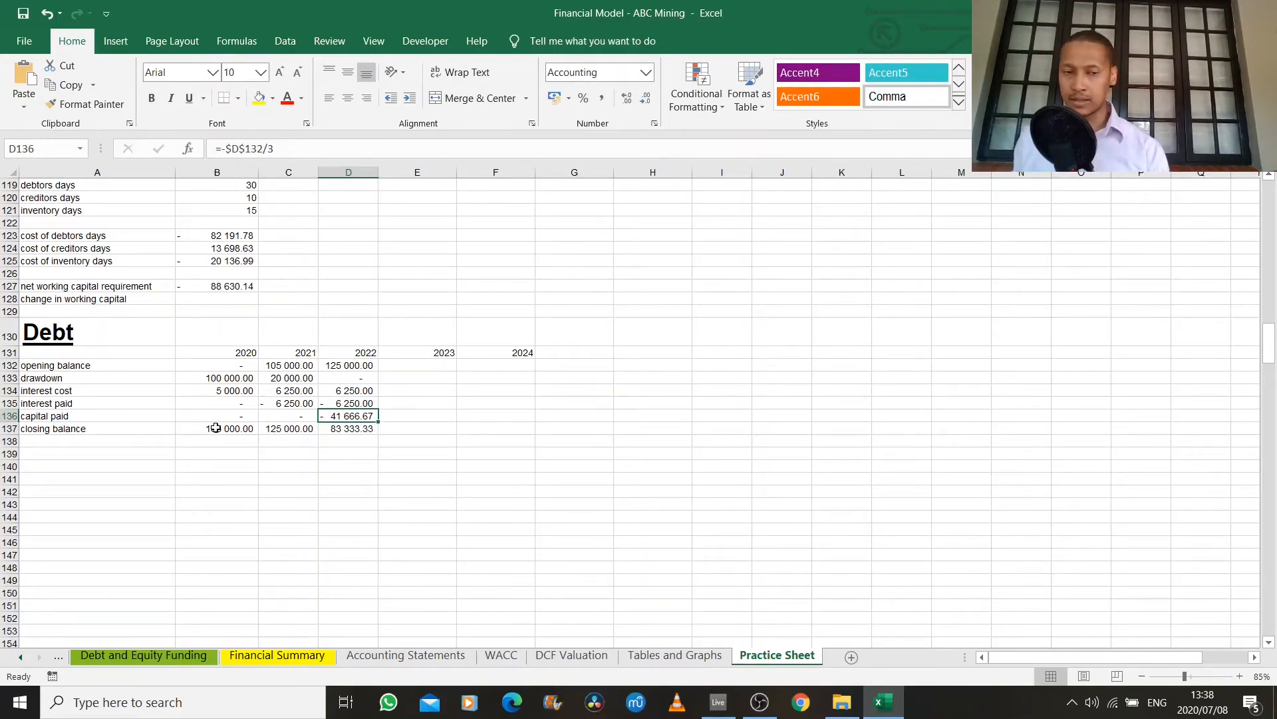
{"action": "left_click", "coordinate": [356, 429]}
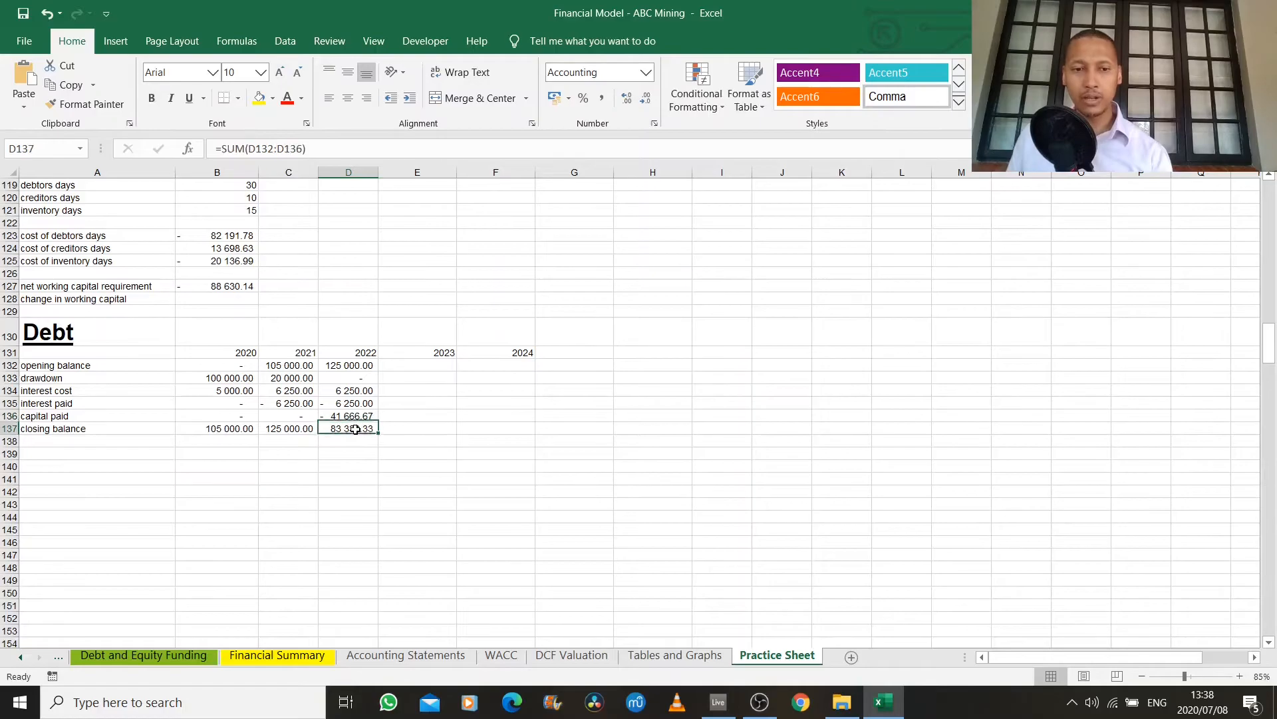
Fill the 2022 debt column, D132:D137, across to the 2023 and 2024 columns.
{"action": "left_click", "coordinate": [359, 366]}
{"action": "left_click_drag", "start_coordinate": [364, 388], "coordinate": [541, 421]}
{"action": "left_click", "coordinate": [502, 429]}
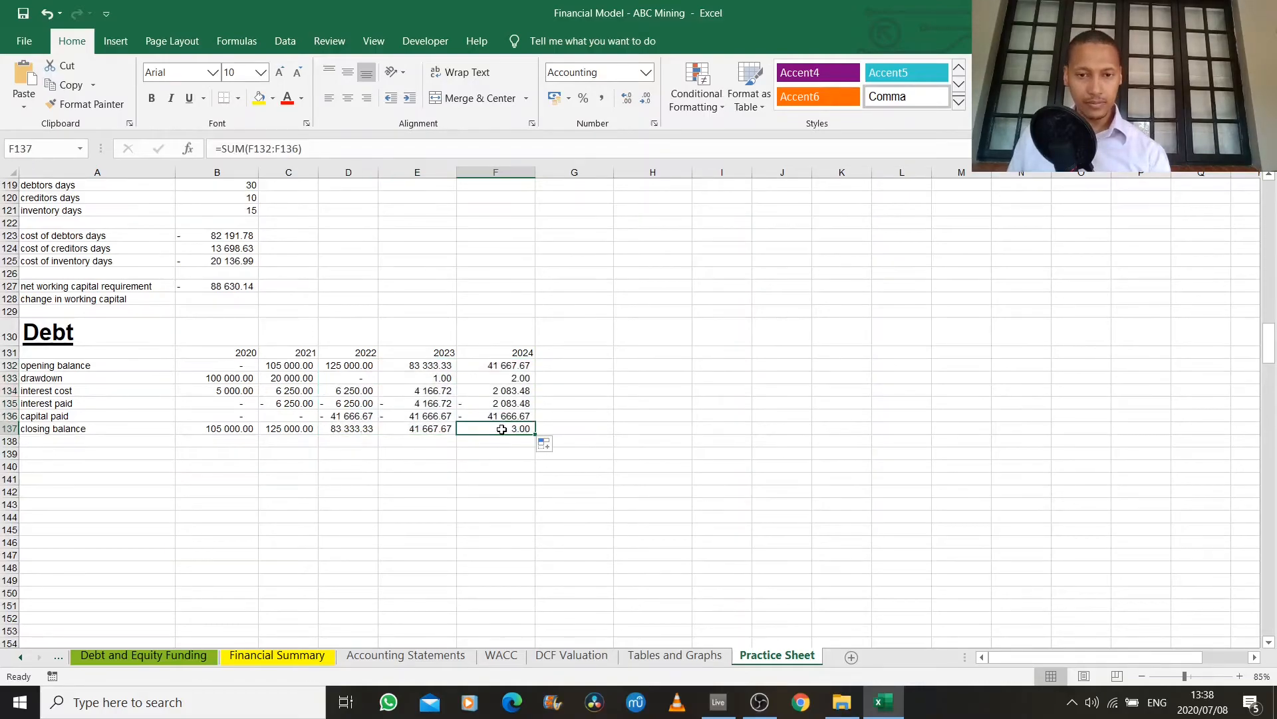
Set the drawdowns for 2023 in E133 and 2024 in F133 to 0.
{"action": "left_click", "coordinate": [433, 379]}
{"action": "type", "text": "0"}
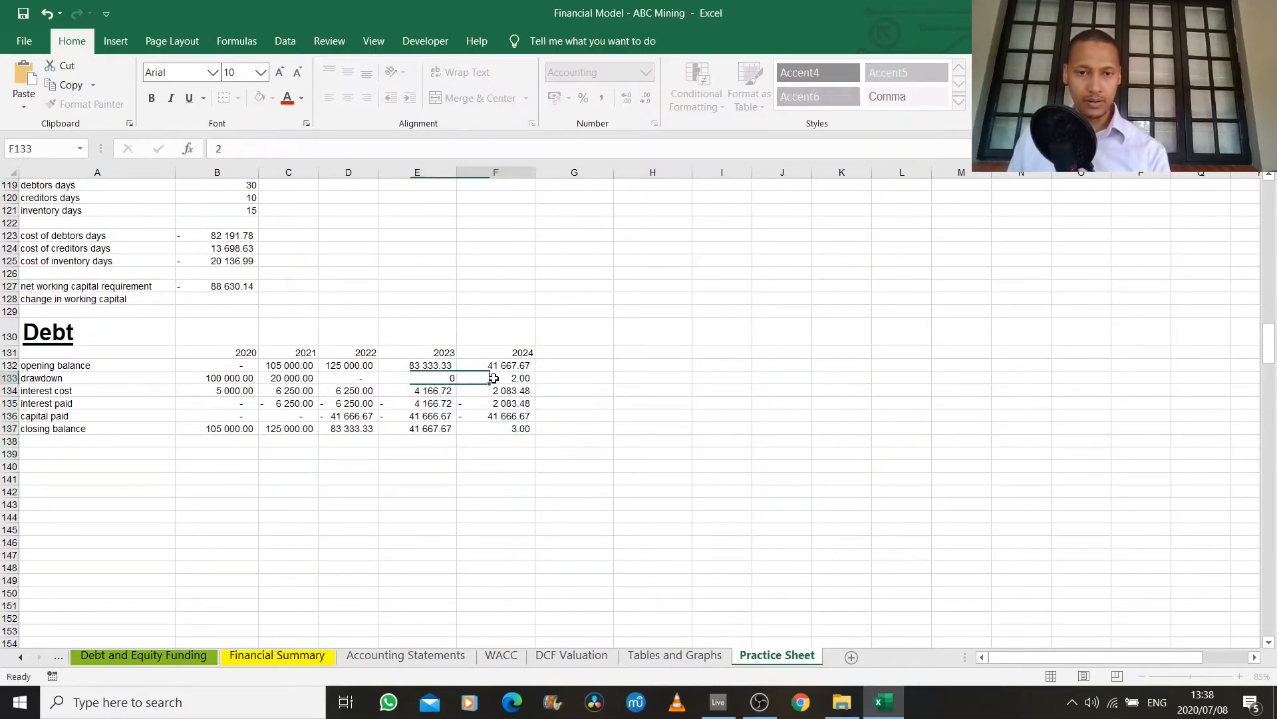
{"action": "left_click", "coordinate": [494, 378]}
{"action": "left_click", "coordinate": [501, 429]}
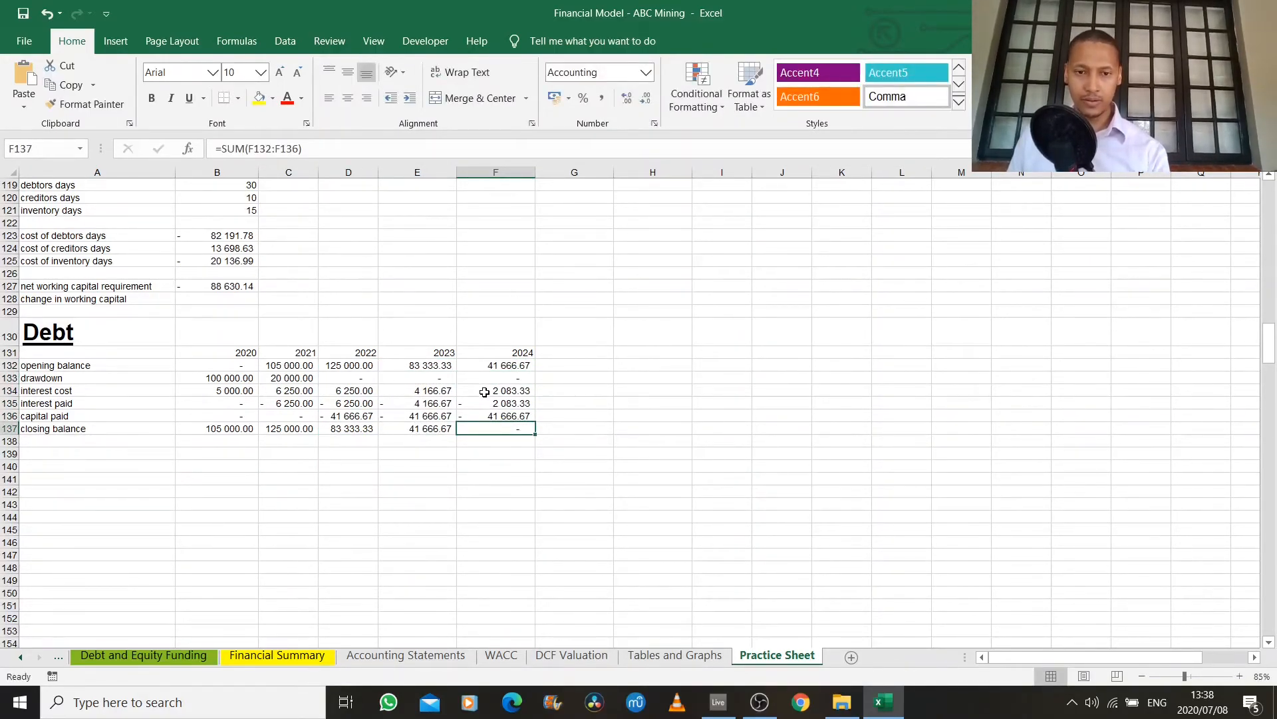
{"action": "left_click", "coordinate": [500, 452]}
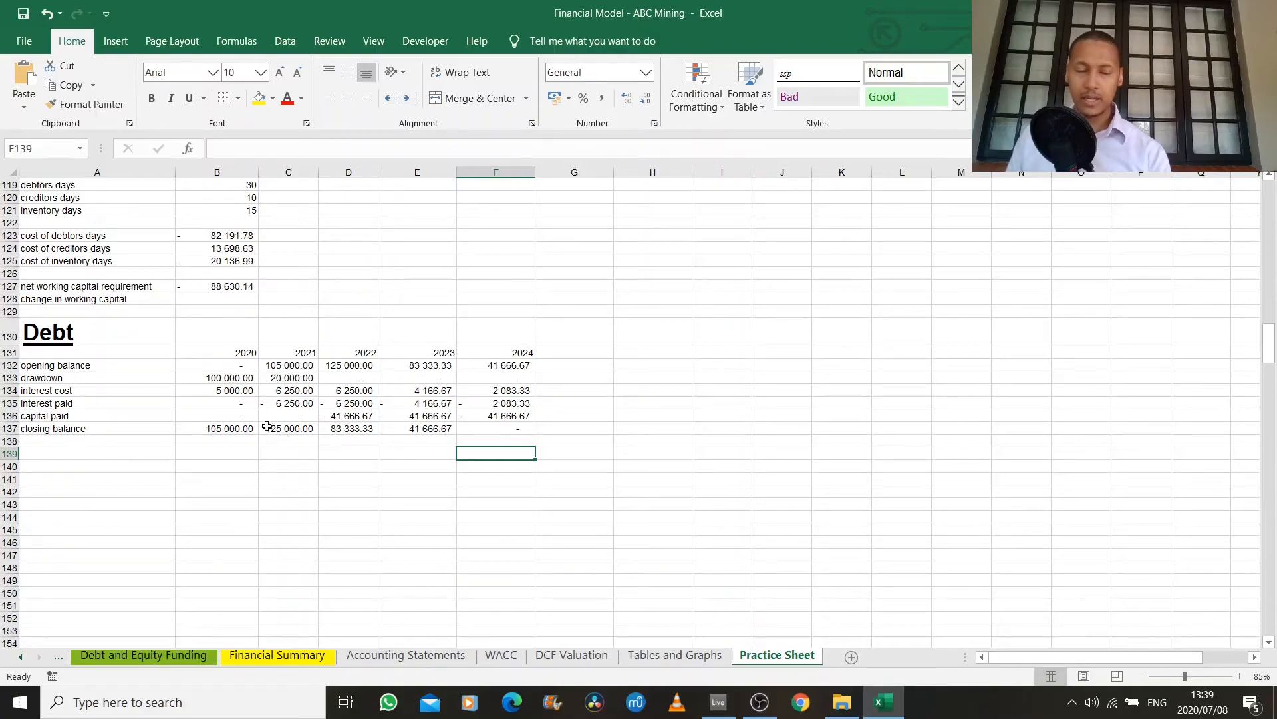
Examine how the interest row in the Tax section links to the debt schedule's interest cost, and compare it with the interest paid.
{"action": "scroll", "coordinate": [266, 397], "scroll_direction": "up", "scroll_amount": 5}
{"action": "scroll", "coordinate": [266, 398], "scroll_direction": "up", "scroll_amount": 3}
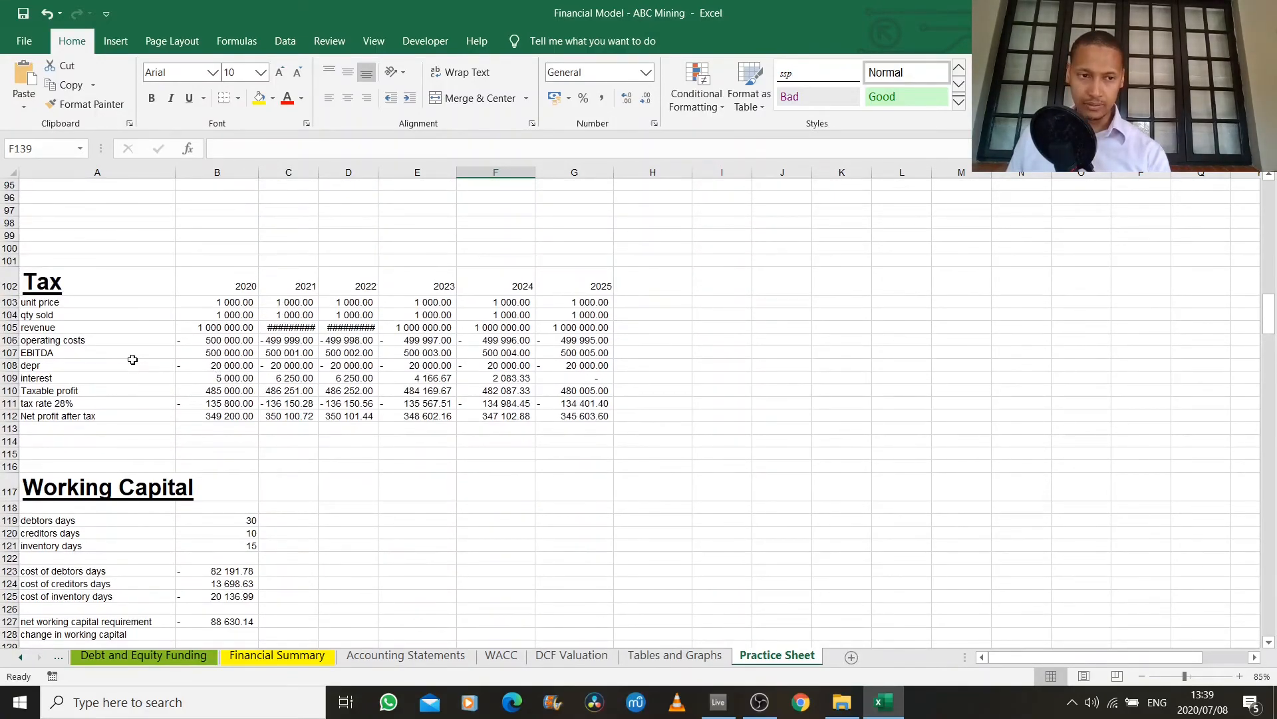
{"action": "left_click", "coordinate": [221, 376]}
{"action": "scroll", "coordinate": [259, 439], "scroll_direction": "down", "scroll_amount": 8}
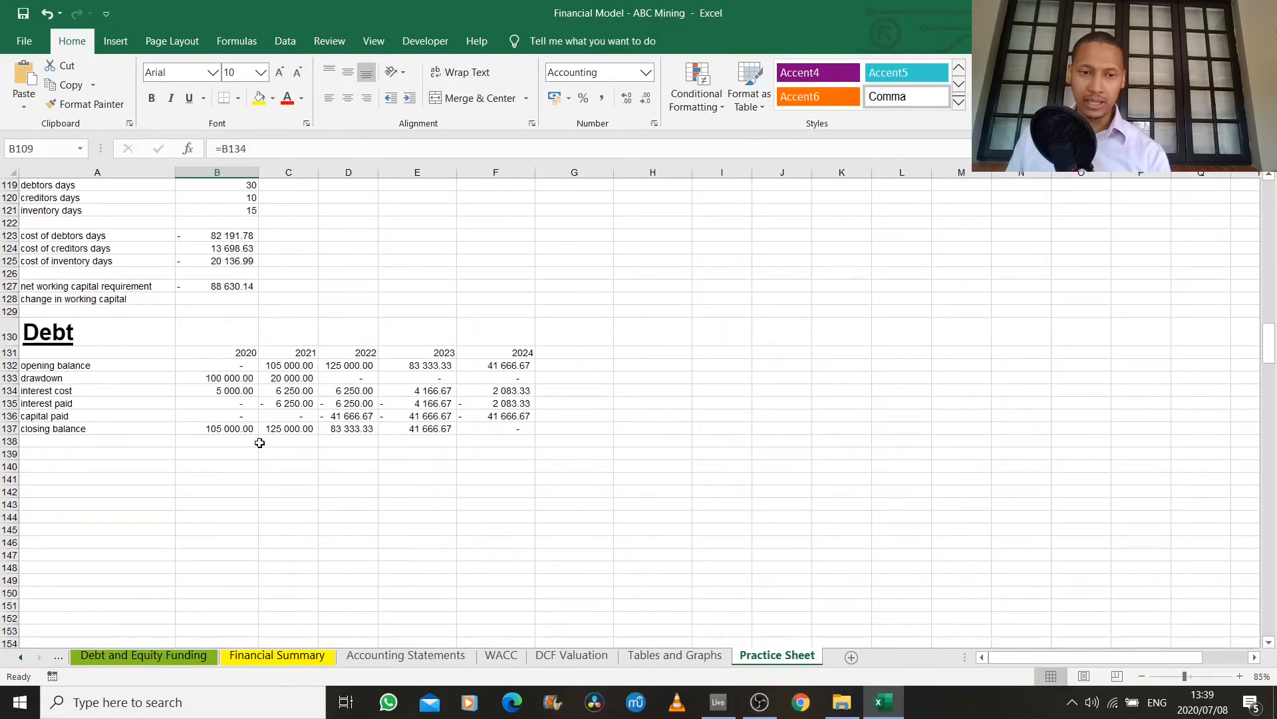
{"action": "left_click", "coordinate": [228, 405]}
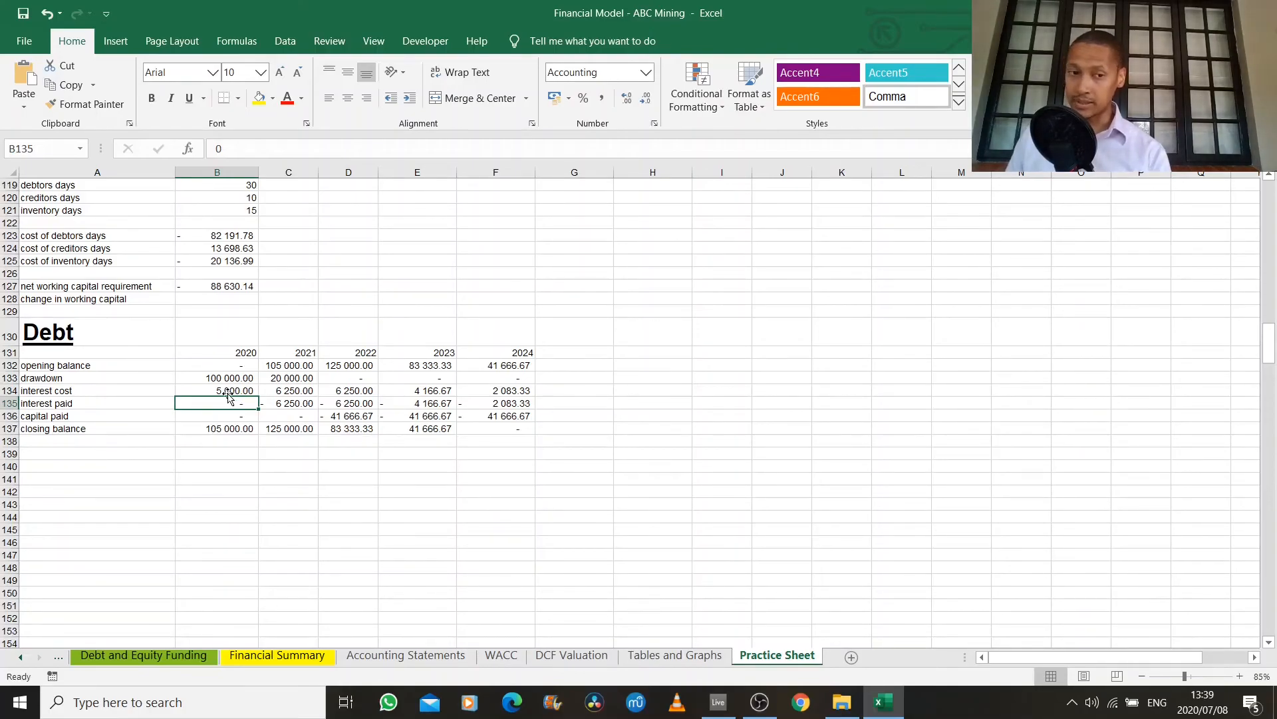
{"action": "scroll", "coordinate": [230, 393], "scroll_direction": "up", "scroll_amount": 3}
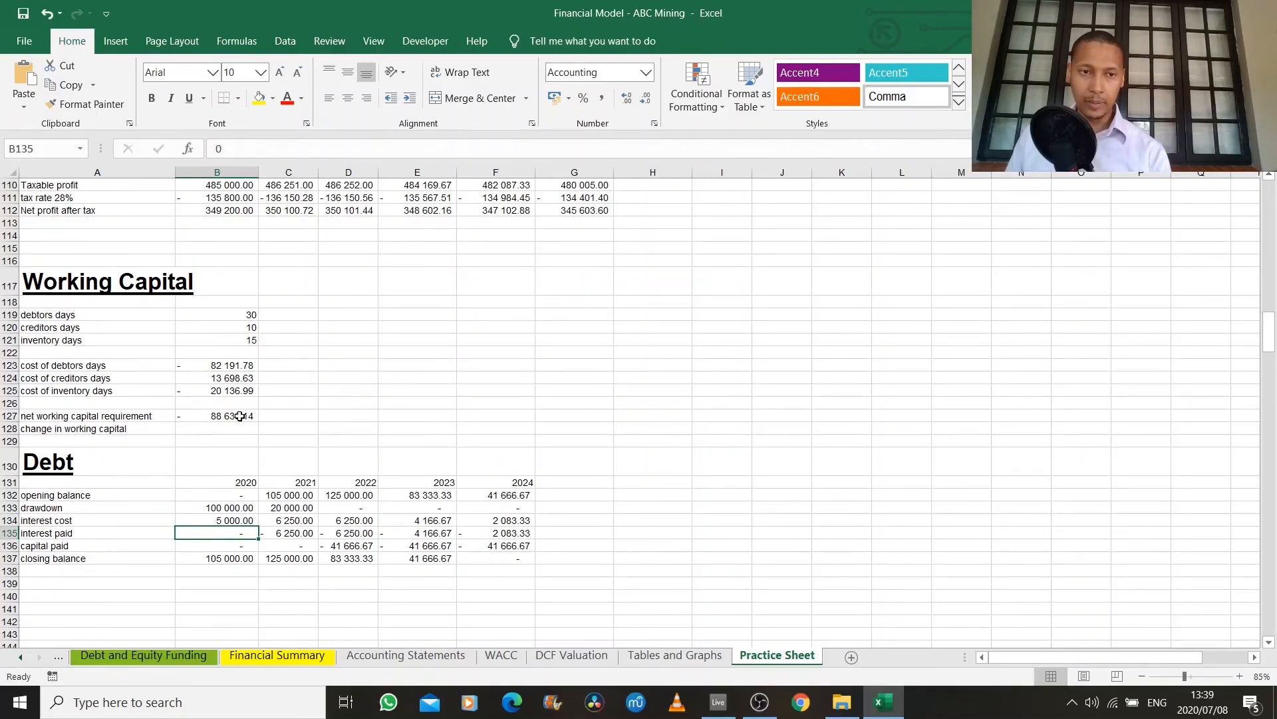
{"action": "scroll", "coordinate": [240, 416], "scroll_direction": "up", "scroll_amount": 2}
{"action": "scroll", "coordinate": [241, 416], "scroll_direction": "down", "scroll_amount": 1}
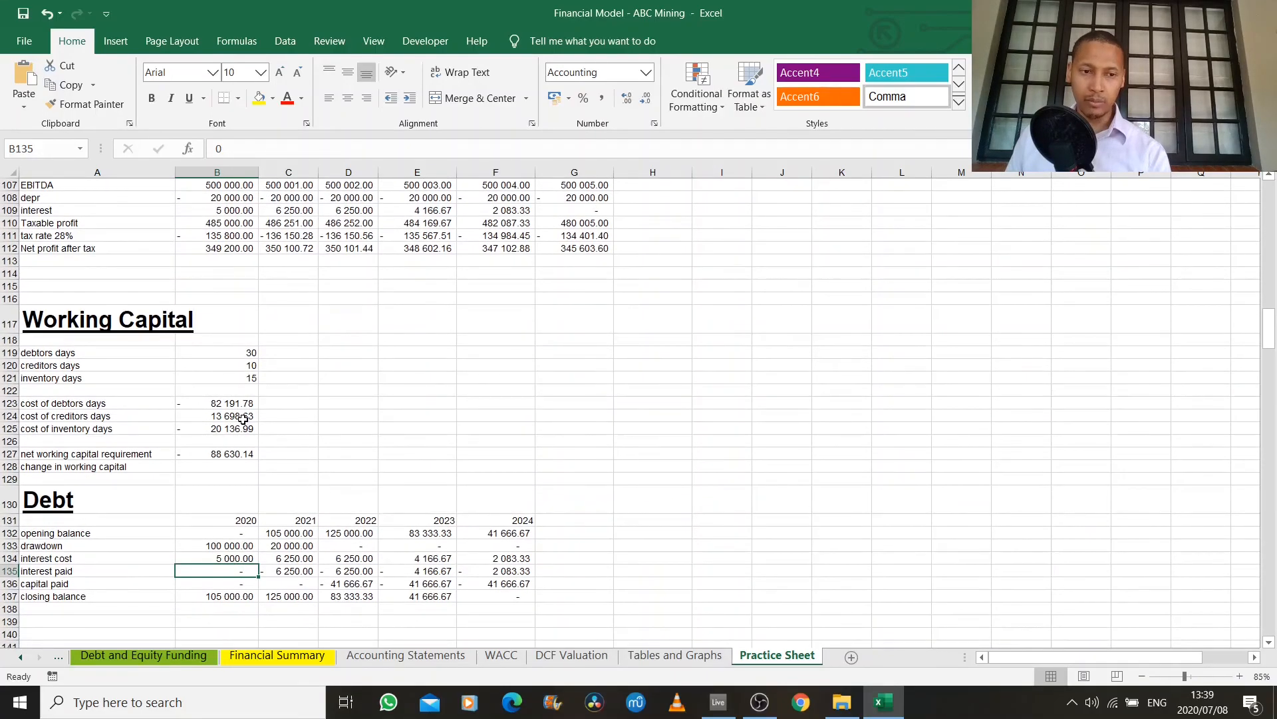
{"action": "scroll", "coordinate": [240, 417], "scroll_direction": "down", "scroll_amount": 1}
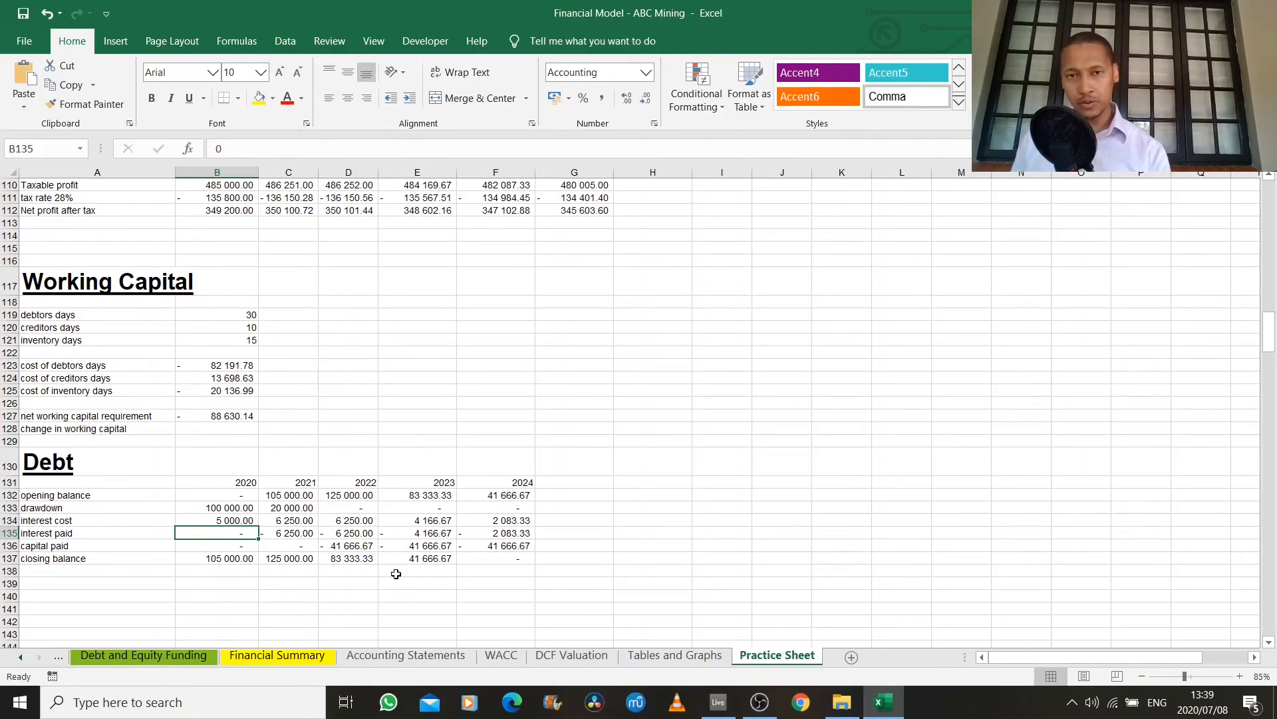